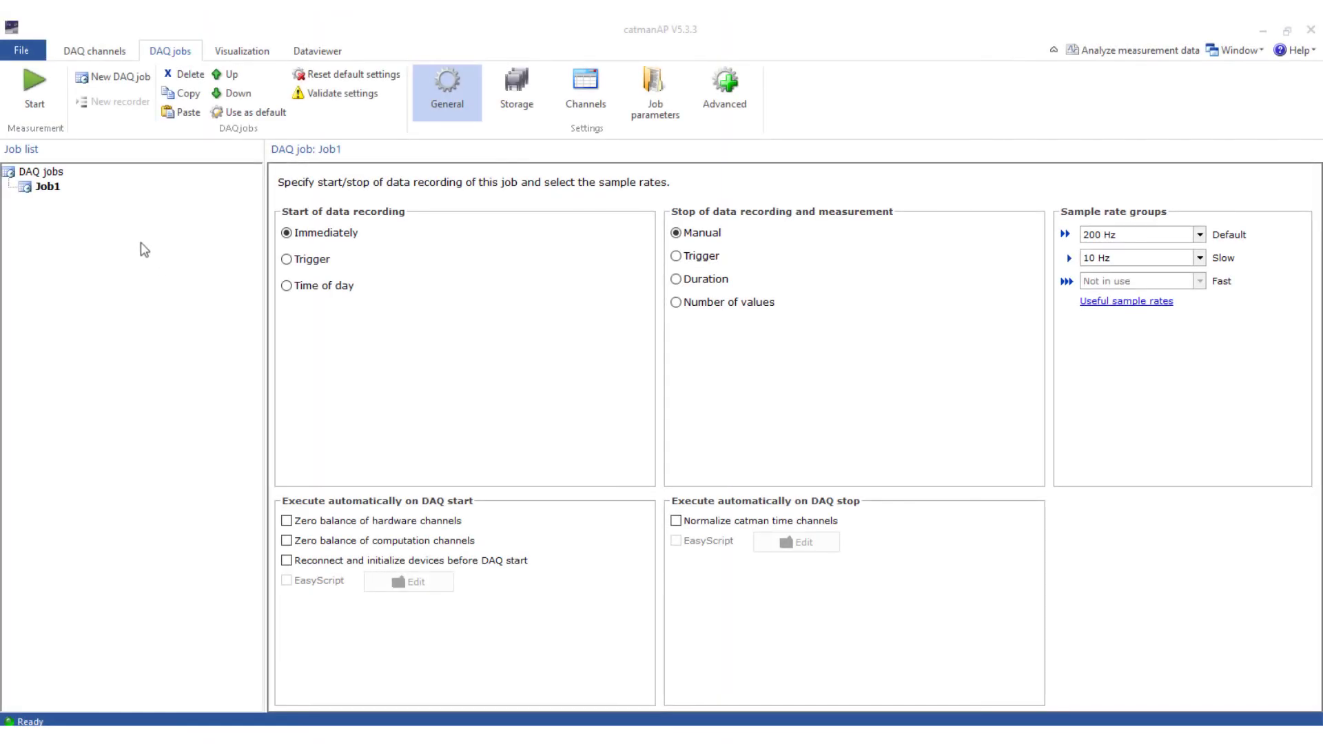
Enable the EasyMonitoring (parallel data recorders) module in the program options.
{"action": "left_click", "coordinate": [22, 50]}
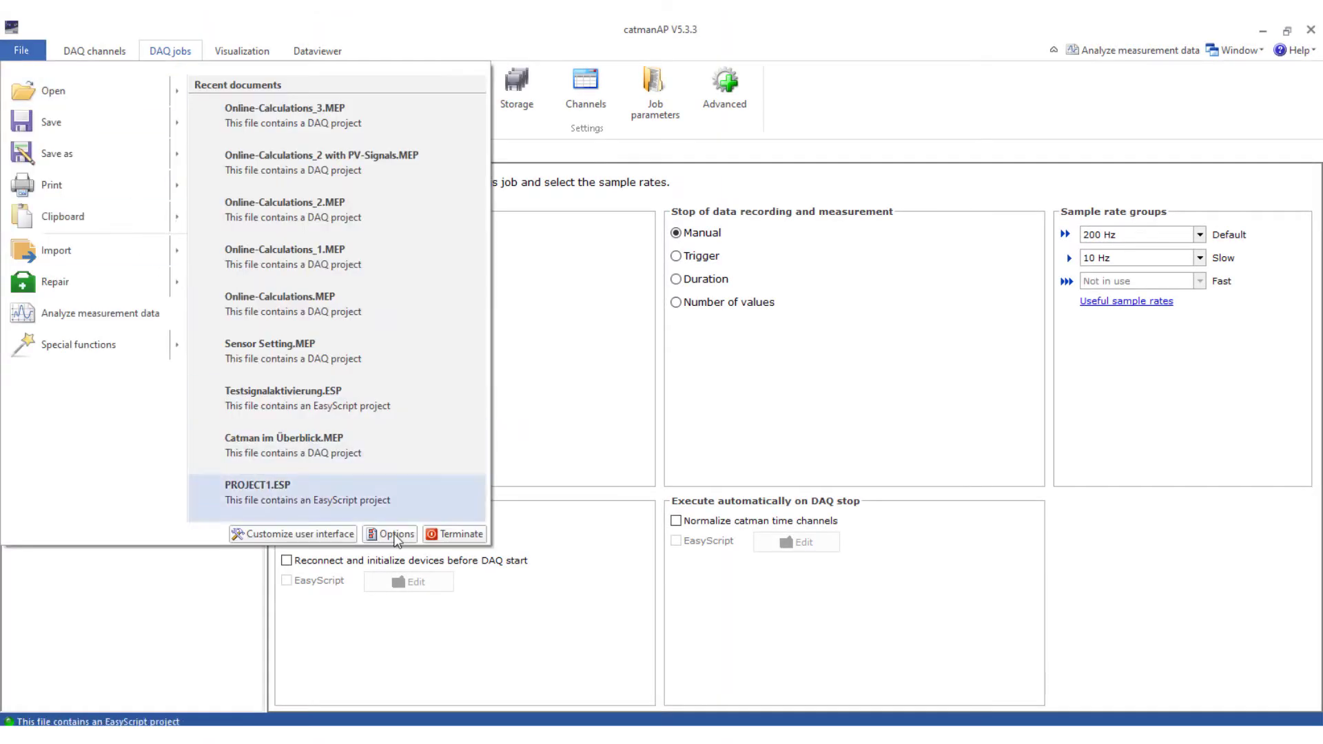
{"action": "left_click", "coordinate": [396, 541]}
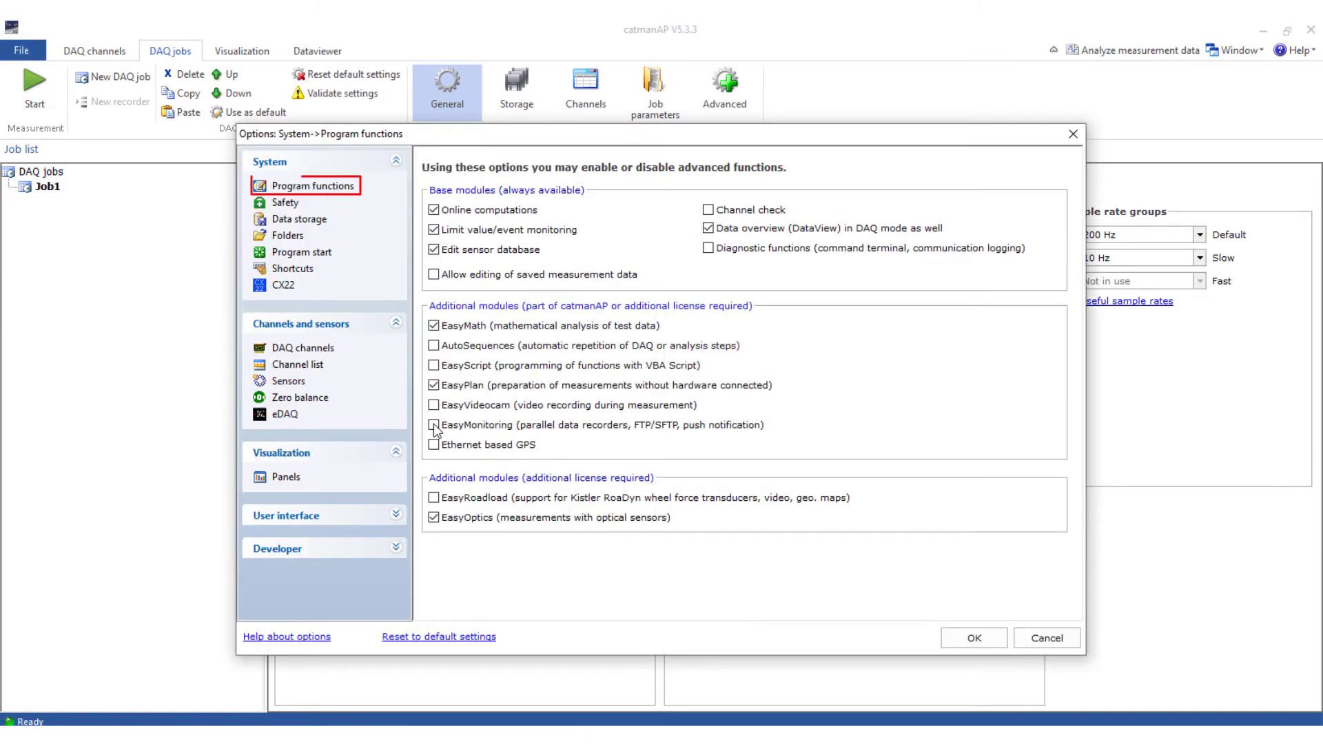
{"action": "left_click", "coordinate": [983, 636]}
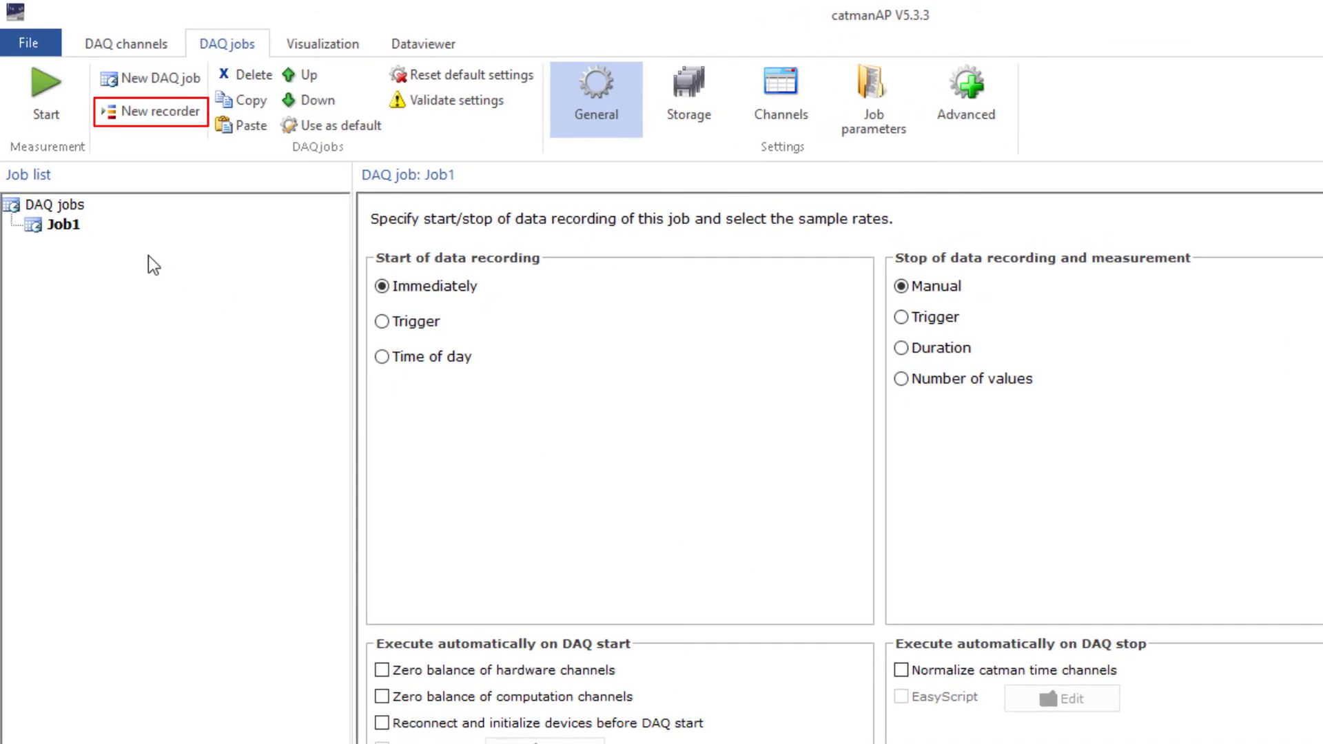
Add three new recorders to Job1 and rename the first one LongTimeRecorder.
{"action": "left_click", "coordinate": [160, 113]}
{"action": "left_click", "coordinate": [159, 114]}
{"action": "left_click", "coordinate": [159, 113]}
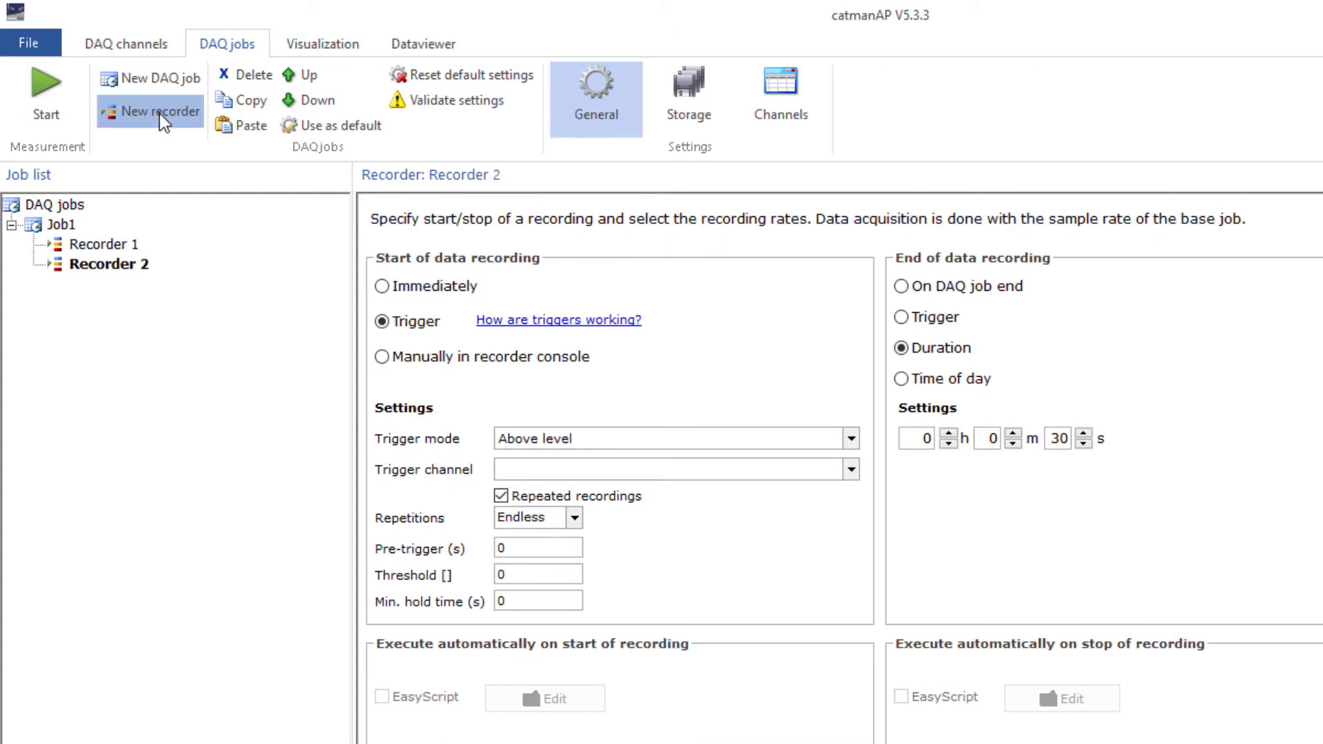
{"action": "left_click", "coordinate": [91, 245]}
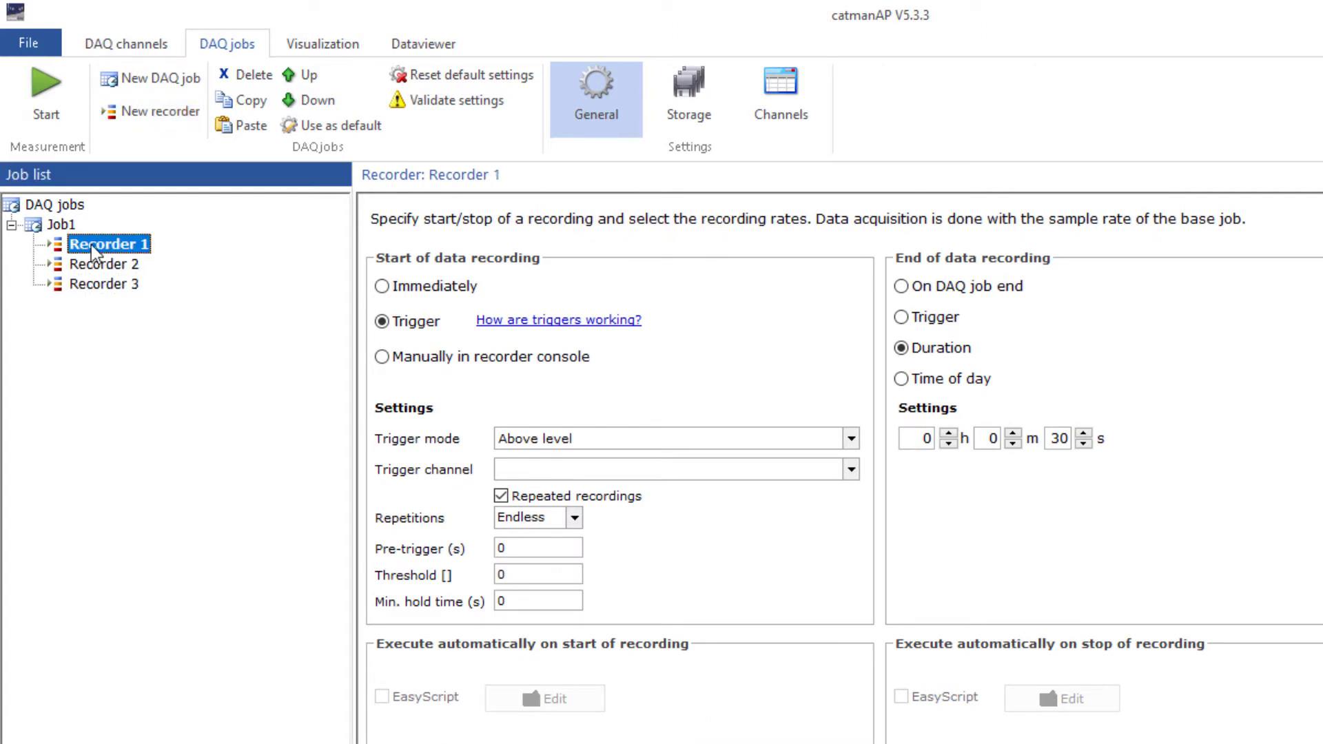
{"action": "left_click", "coordinate": [91, 245]}
{"action": "type", "text": "LongTimeR"}
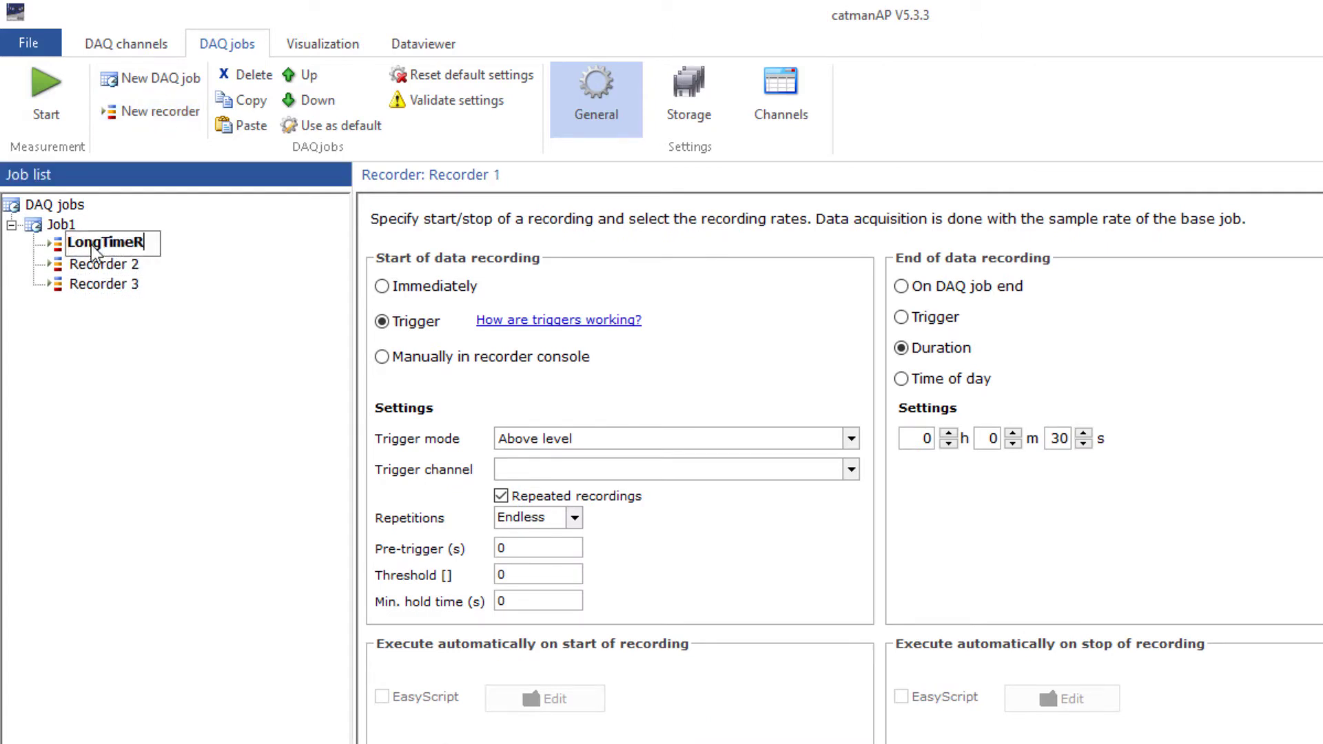
{"action": "type", "text": "ecorder"}
Rename the second and third recorders Recorder A and Recorder B, then select Job1.
{"action": "left_click", "coordinate": [117, 268]}
{"action": "left_click", "coordinate": [148, 267]}
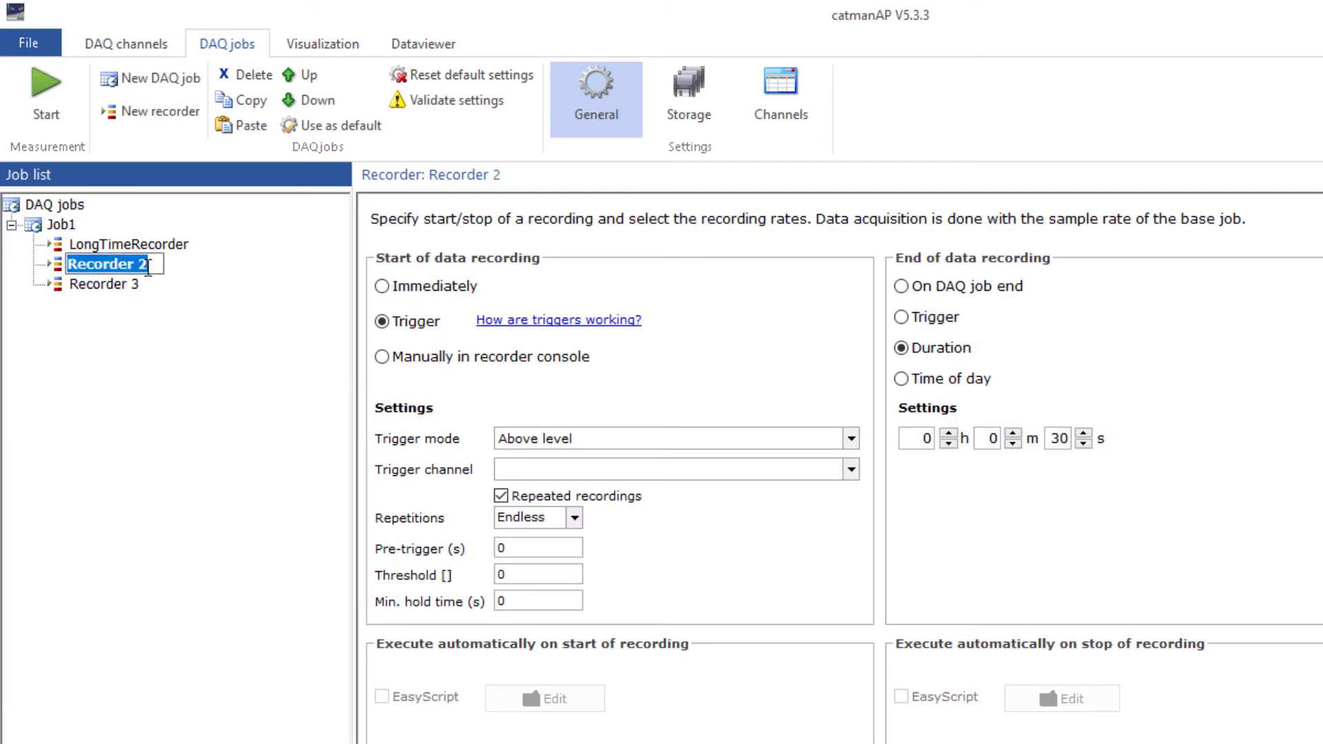
{"action": "double_click", "coordinate": [145, 265]}
{"action": "type", "text": "A"}
{"action": "left_click", "coordinate": [131, 286]}
{"action": "left_click", "coordinate": [138, 286]}
{"action": "double_click", "coordinate": [143, 286]}
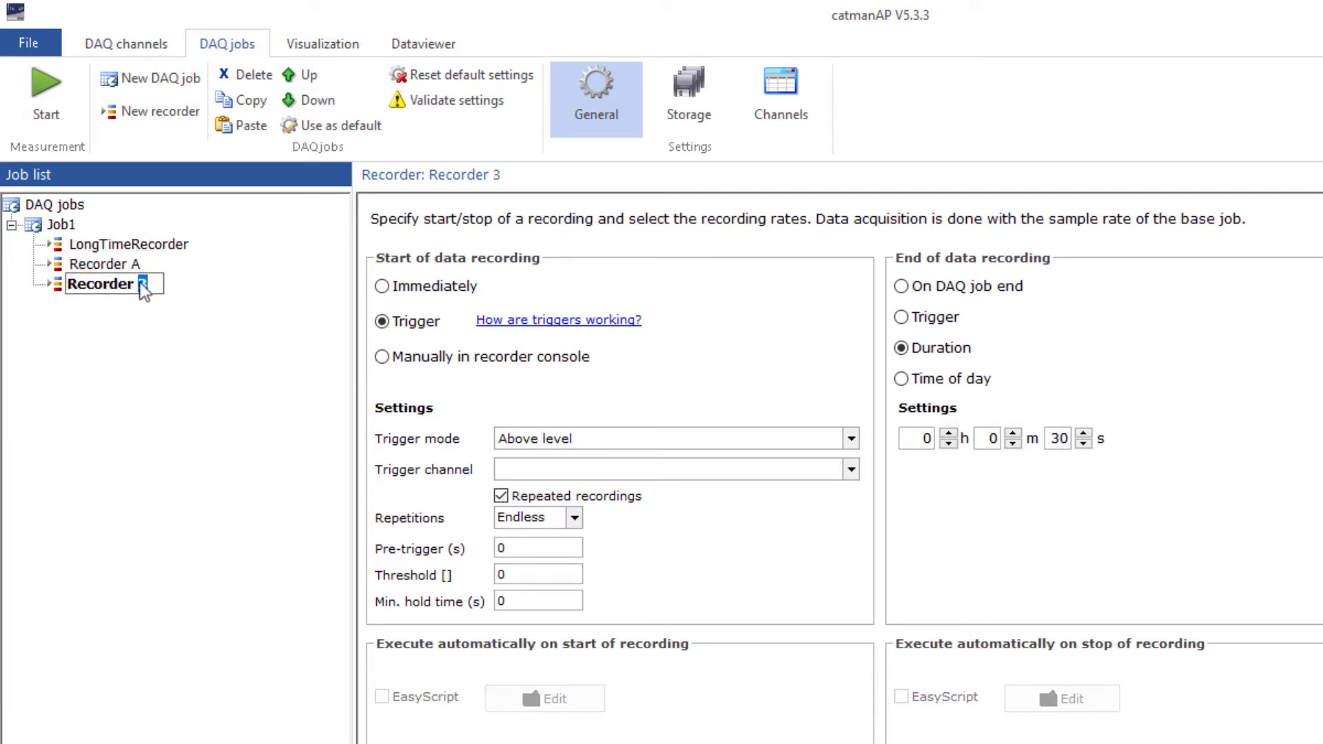
{"action": "type", "text": "B"}
{"action": "key", "text": "Return"}
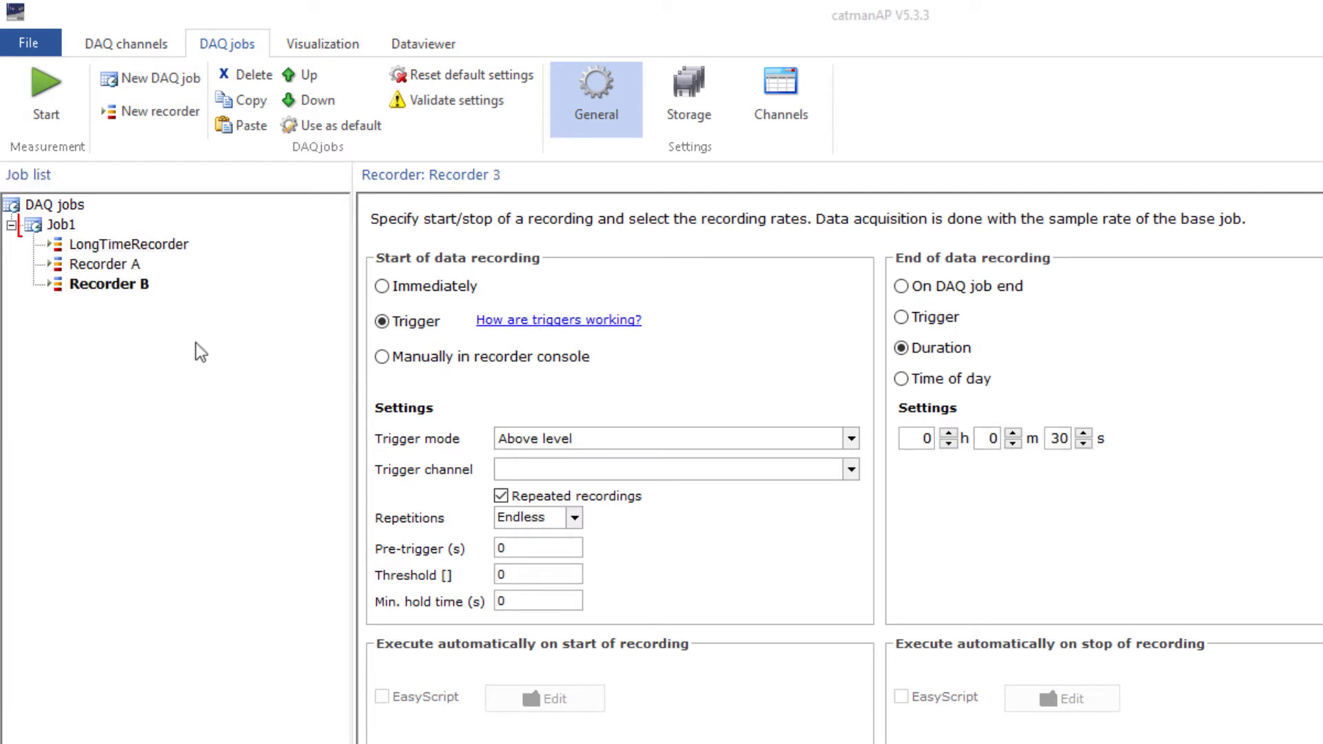
{"action": "left_click", "coordinate": [69, 226]}
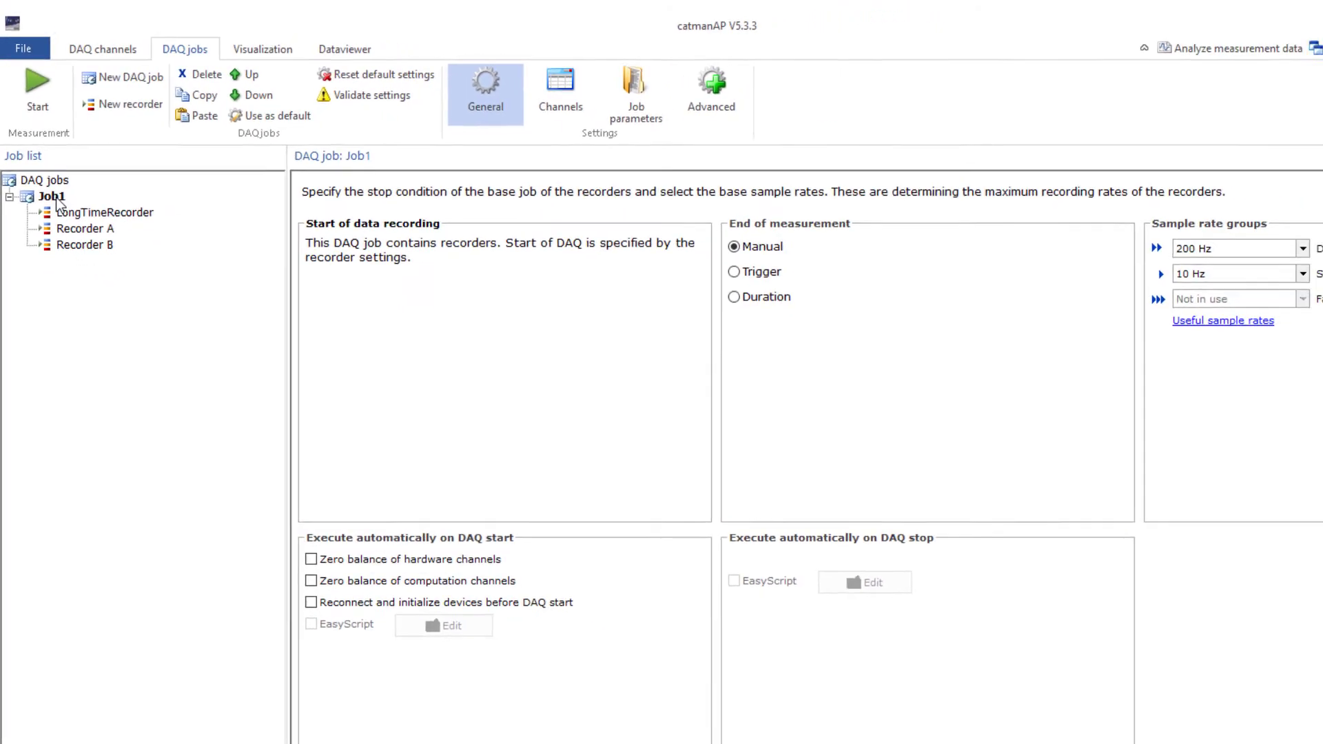
Set Job1's default sample rate to 10000 Hz, then select LongTimeRecorder.
{"action": "left_click", "coordinate": [1303, 249]}
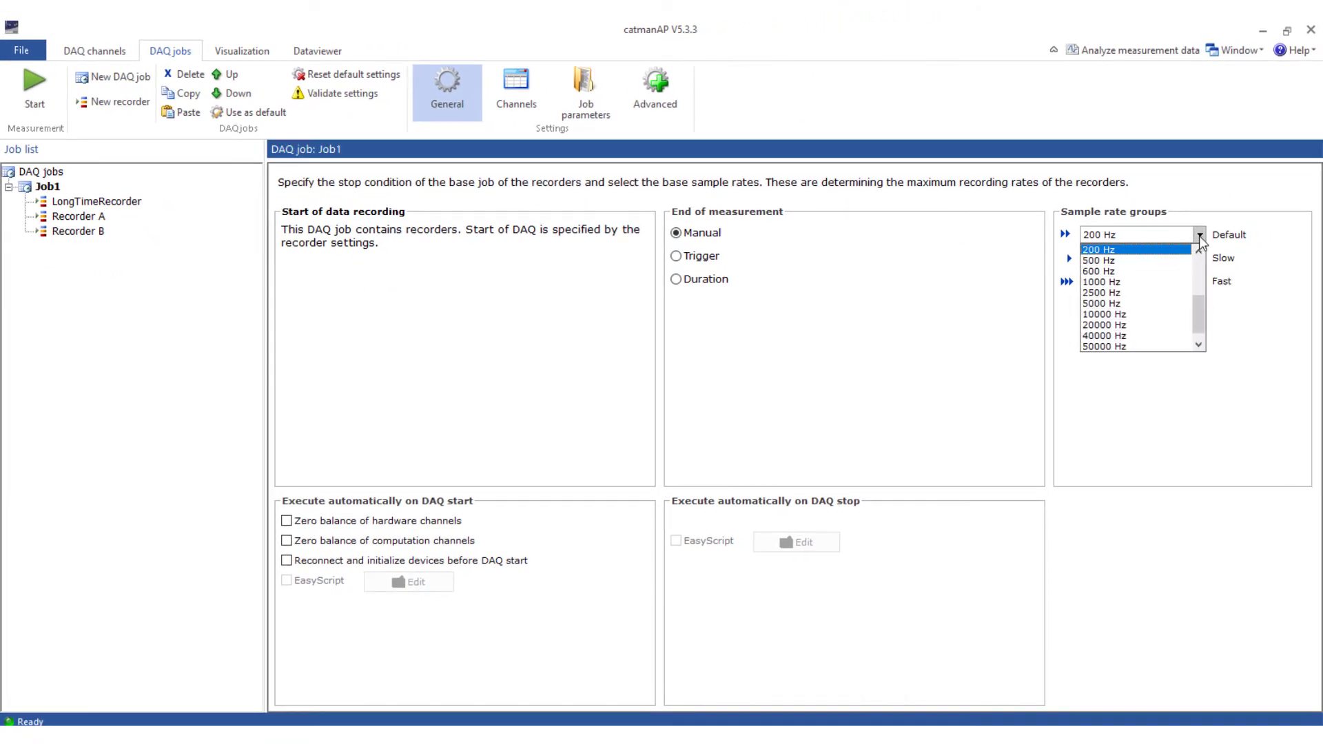
{"action": "left_click", "coordinate": [1152, 315]}
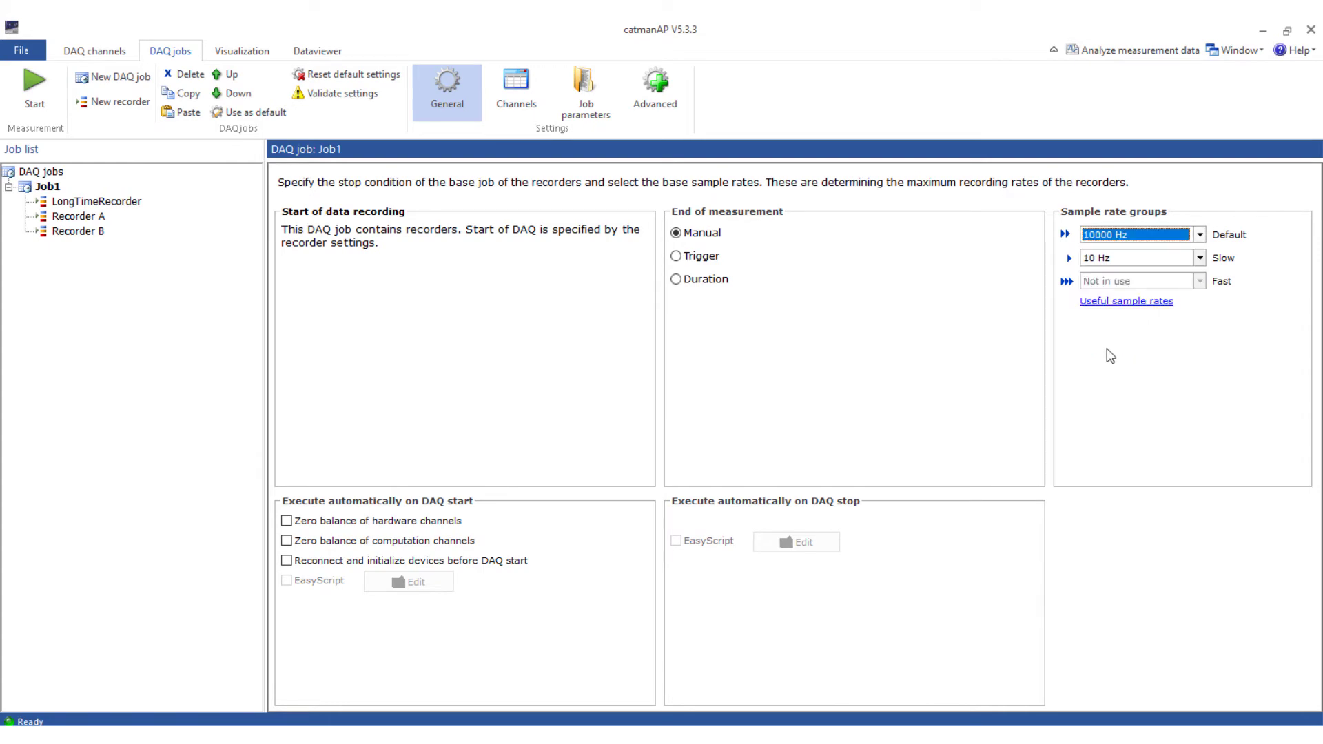
{"action": "left_click", "coordinate": [119, 206]}
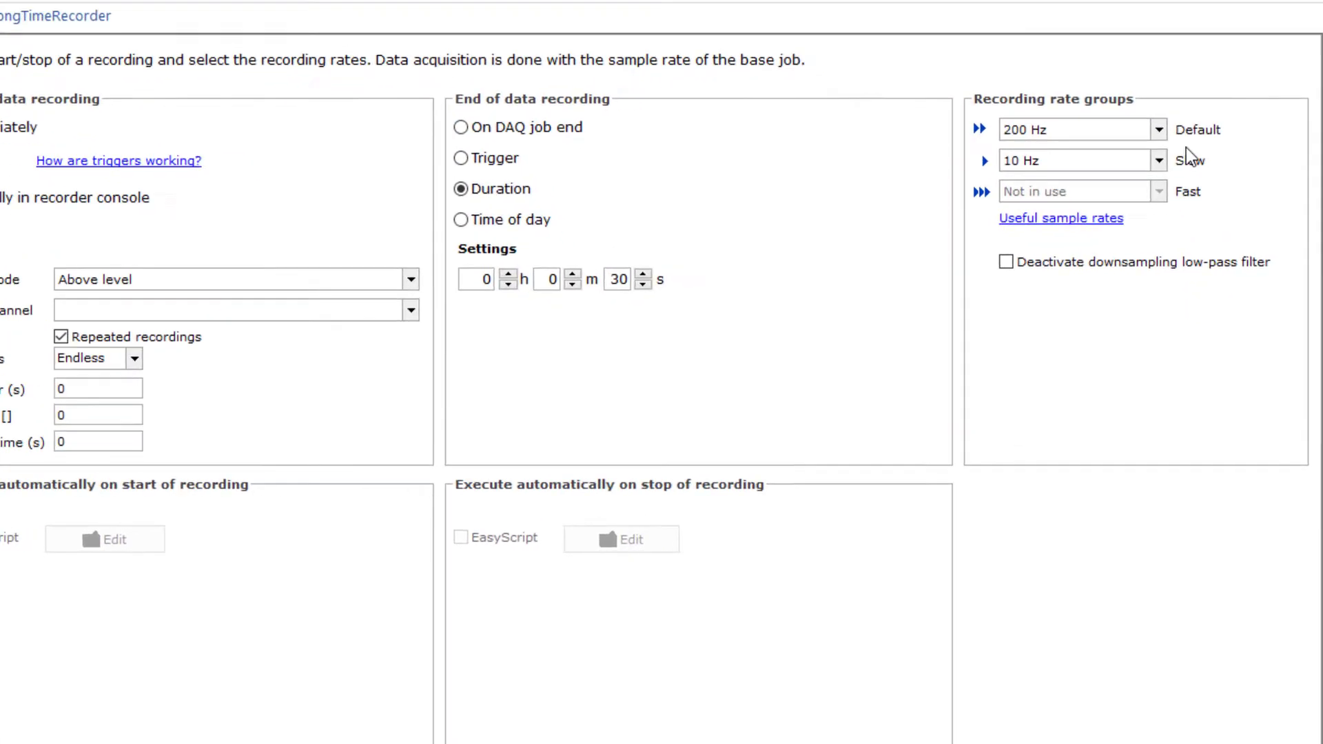
Give LongTimeRecorder a 10 Hz default rate, starting immediately and ending on DAQ job end.
{"action": "left_click", "coordinate": [1159, 130]}
{"action": "left_click_drag", "start_coordinate": [1163, 214], "coordinate": [1165, 256]}
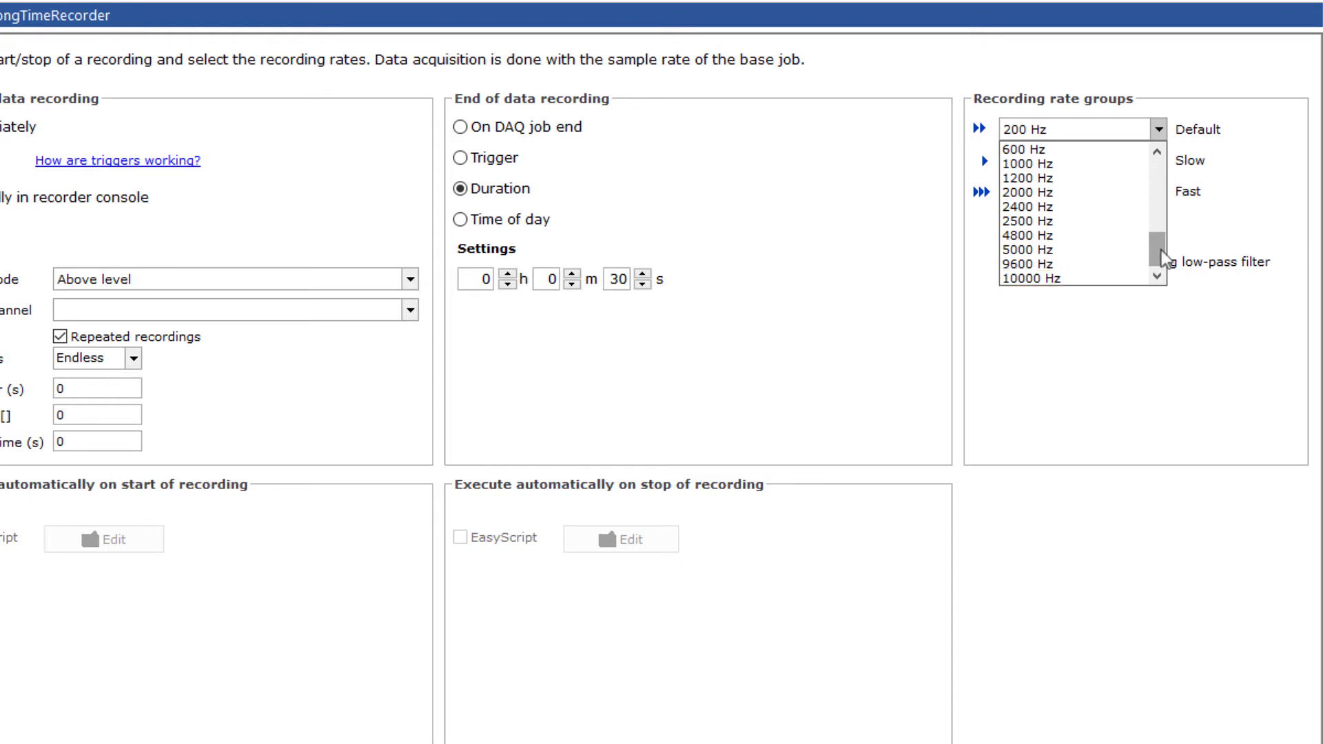
{"action": "left_click_drag", "start_coordinate": [1165, 258], "coordinate": [1151, 214]}
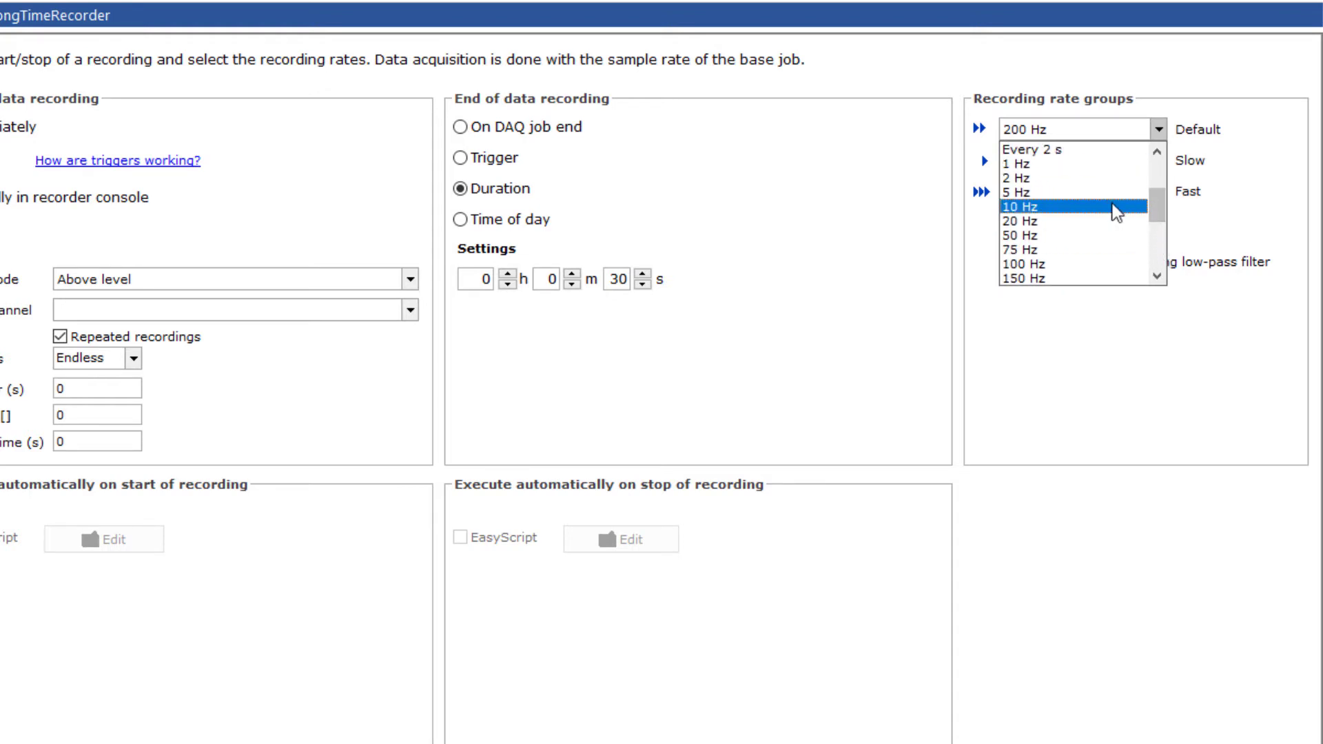
{"action": "left_click", "coordinate": [1117, 207]}
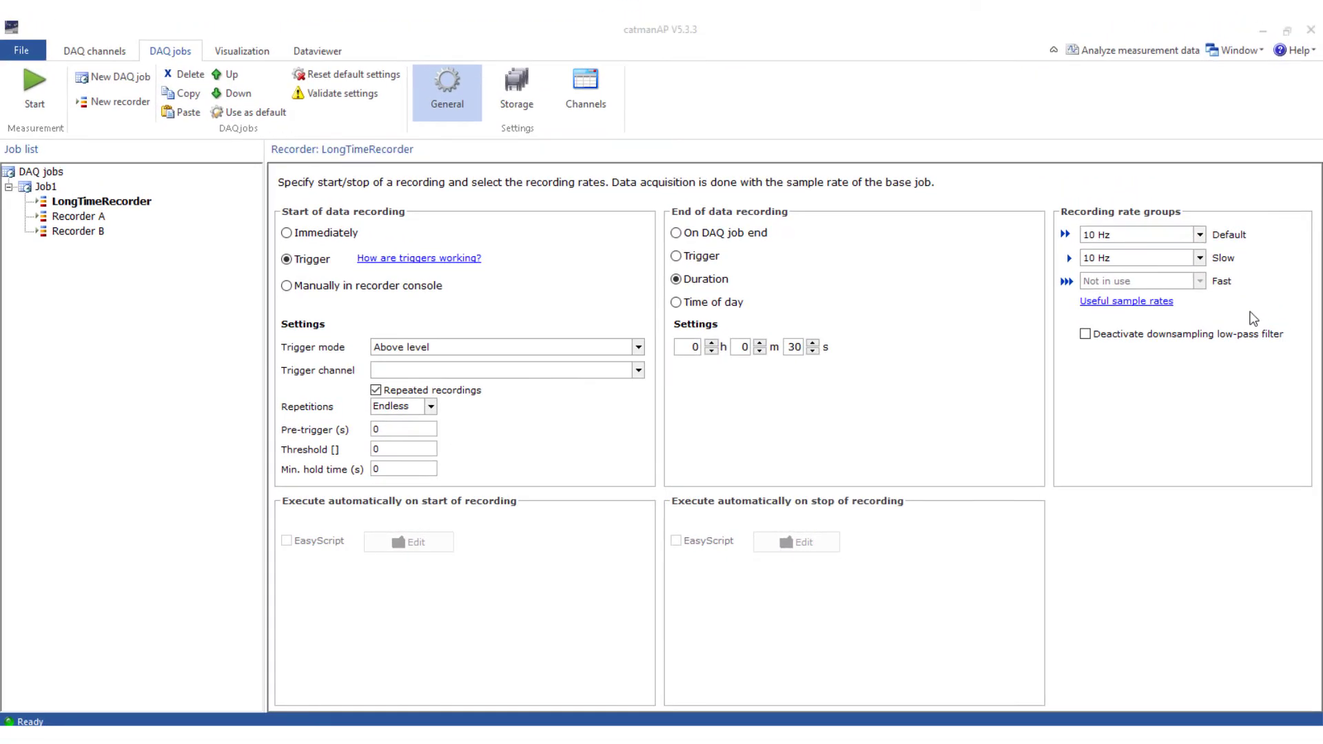
{"action": "left_click", "coordinate": [301, 235]}
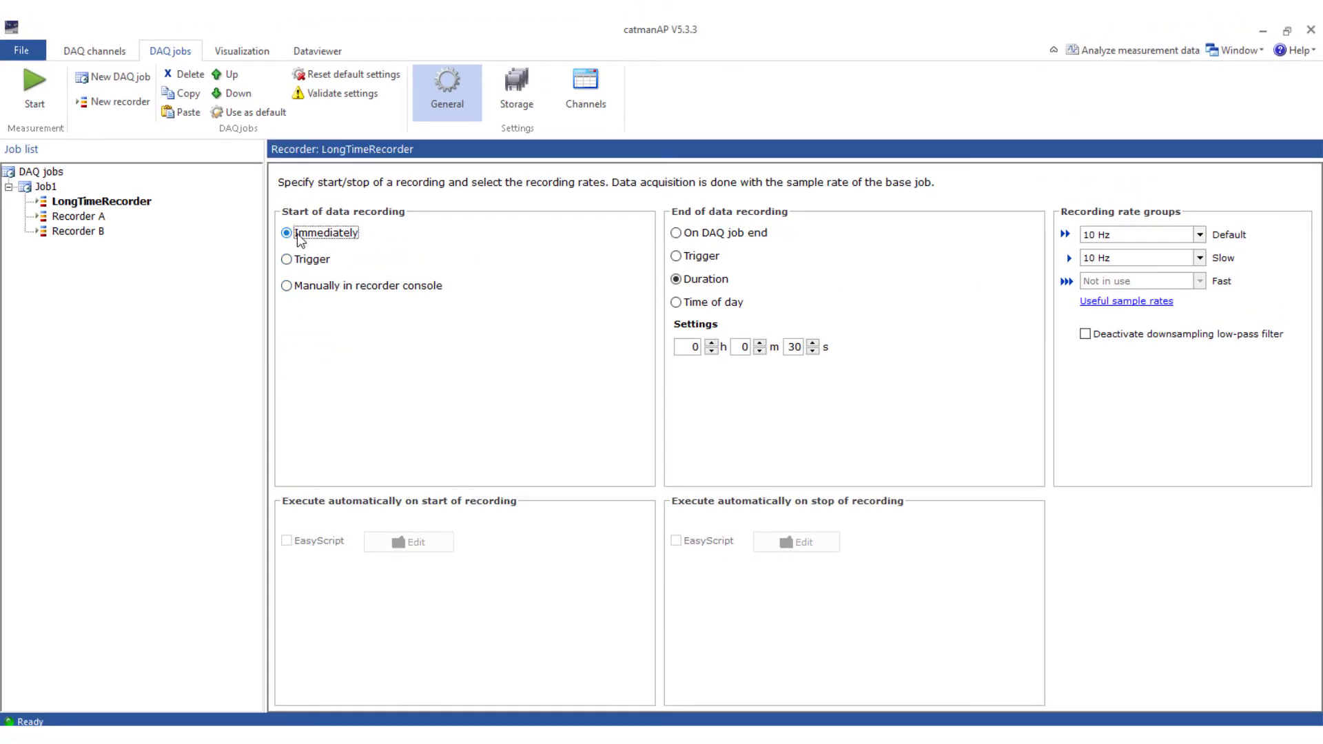
{"action": "left_click", "coordinate": [677, 234]}
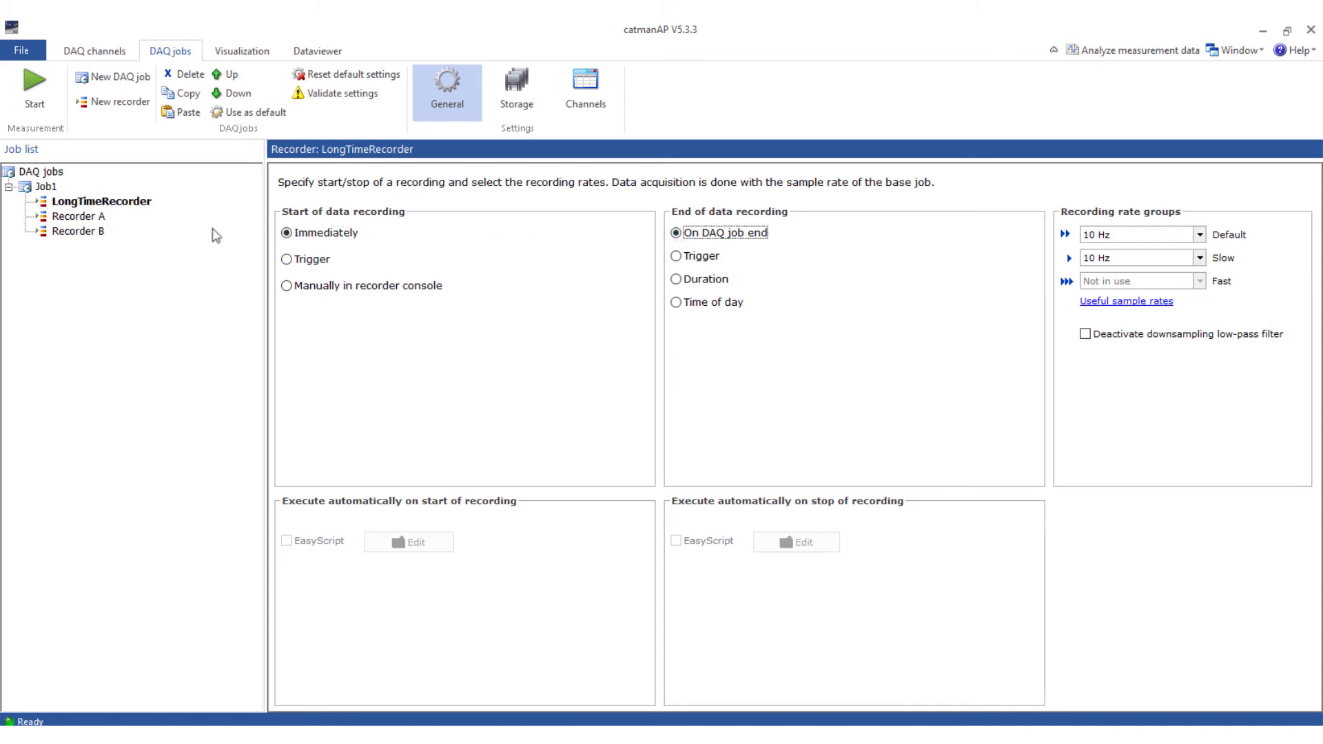
Set Recorder A's default recording rate to 10000 Hz.
{"action": "left_click", "coordinate": [81, 218]}
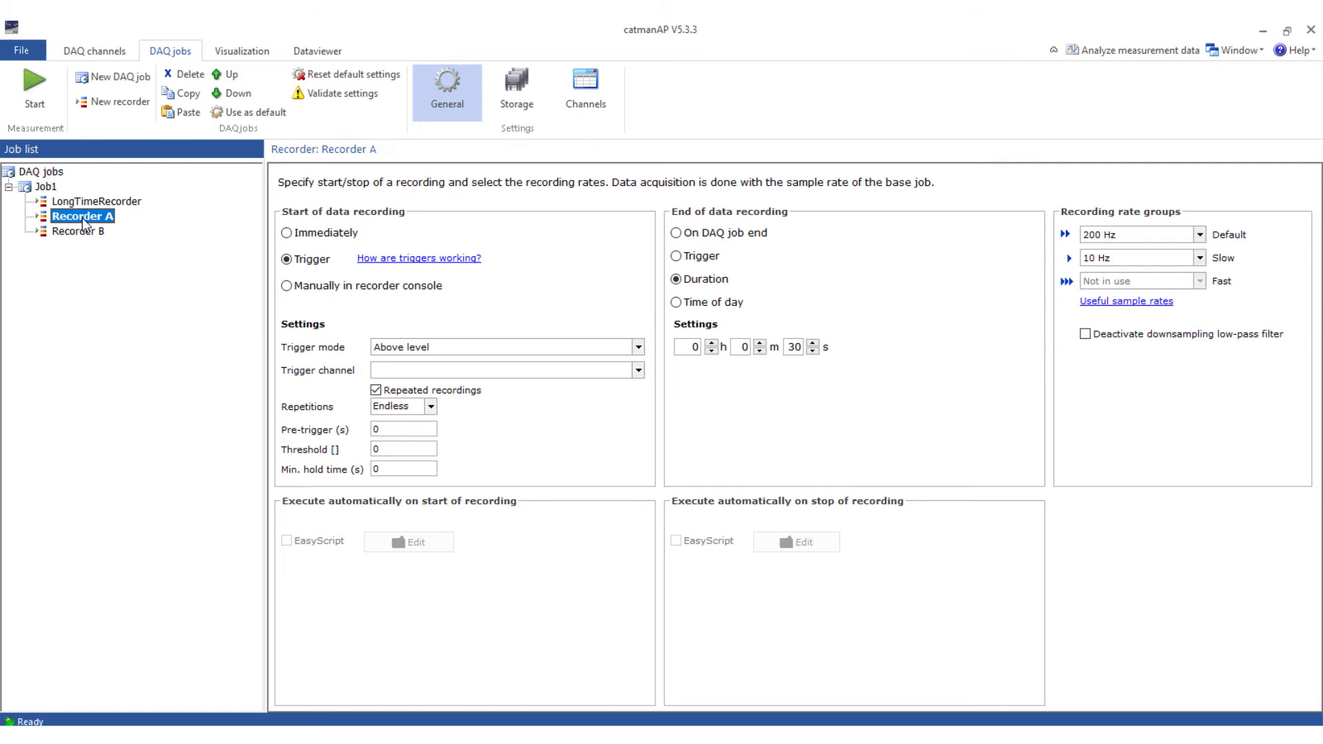
{"action": "left_click", "coordinate": [1199, 235]}
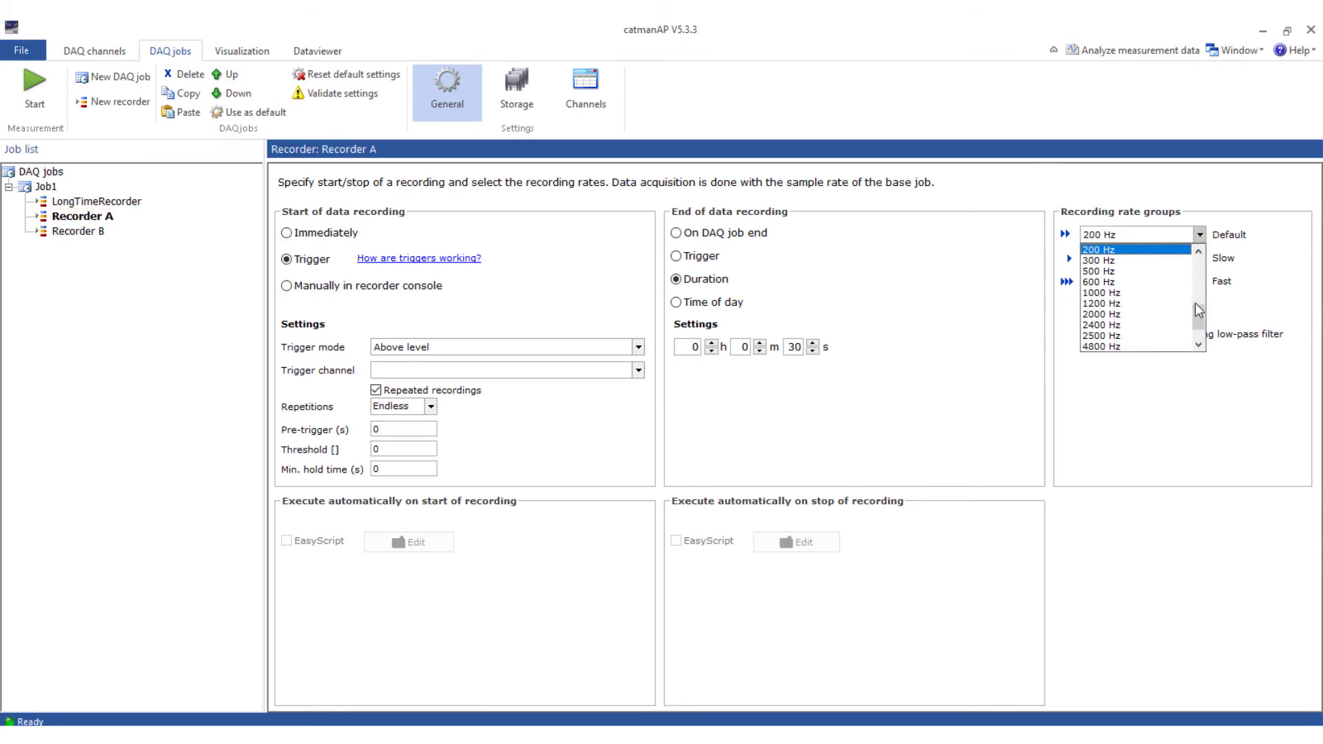
{"action": "left_click", "coordinate": [1196, 304]}
{"action": "left_click_drag", "start_coordinate": [1198, 305], "coordinate": [1188, 358]}
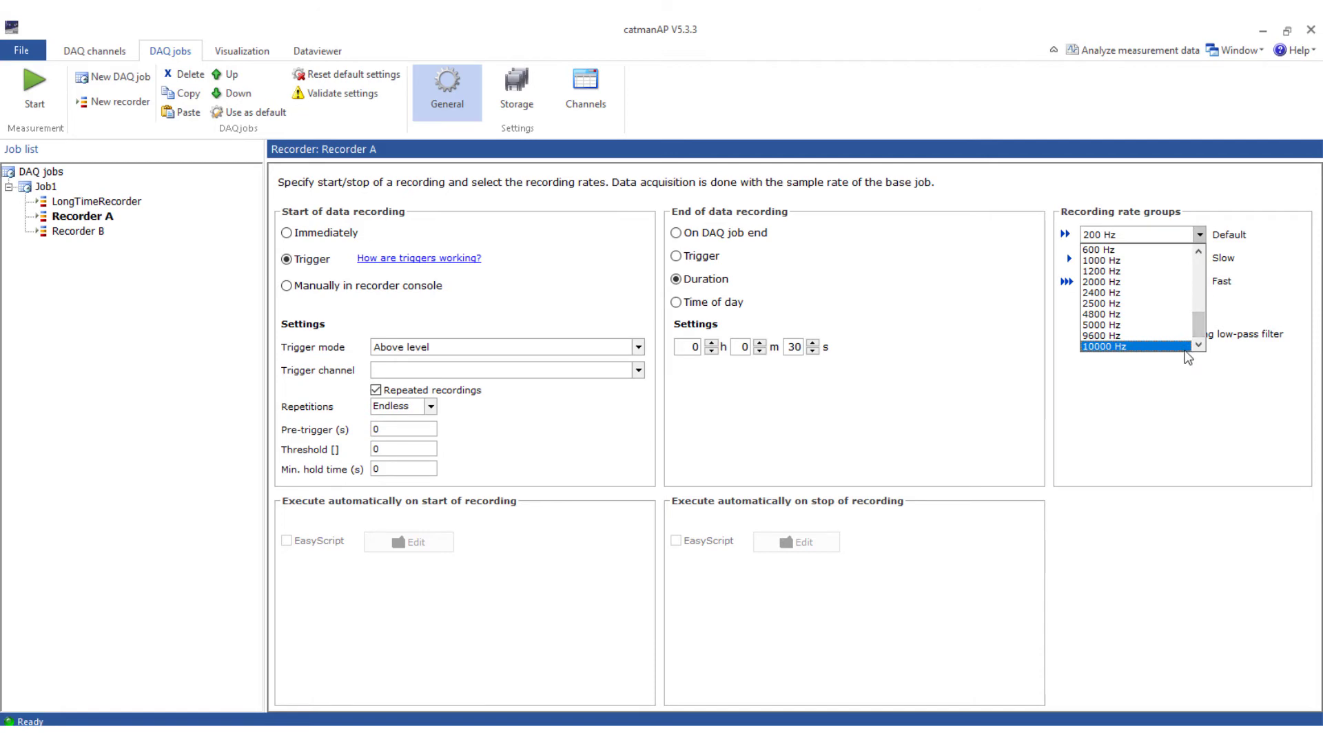
{"action": "left_click", "coordinate": [1187, 347]}
Trigger Recorder A on Force_A with threshold 5, 1 s pre-trigger and 4 s duration.
{"action": "left_click", "coordinate": [638, 370]}
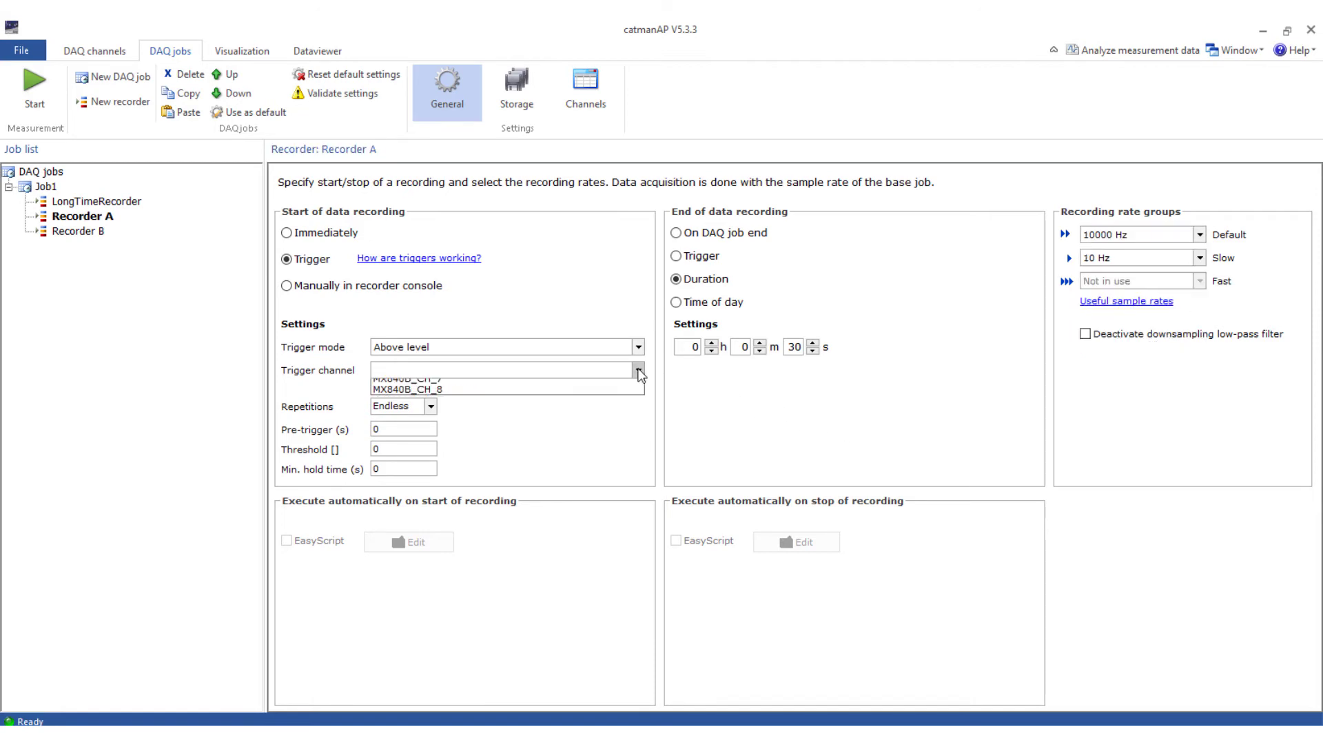
{"action": "left_click", "coordinate": [623, 386]}
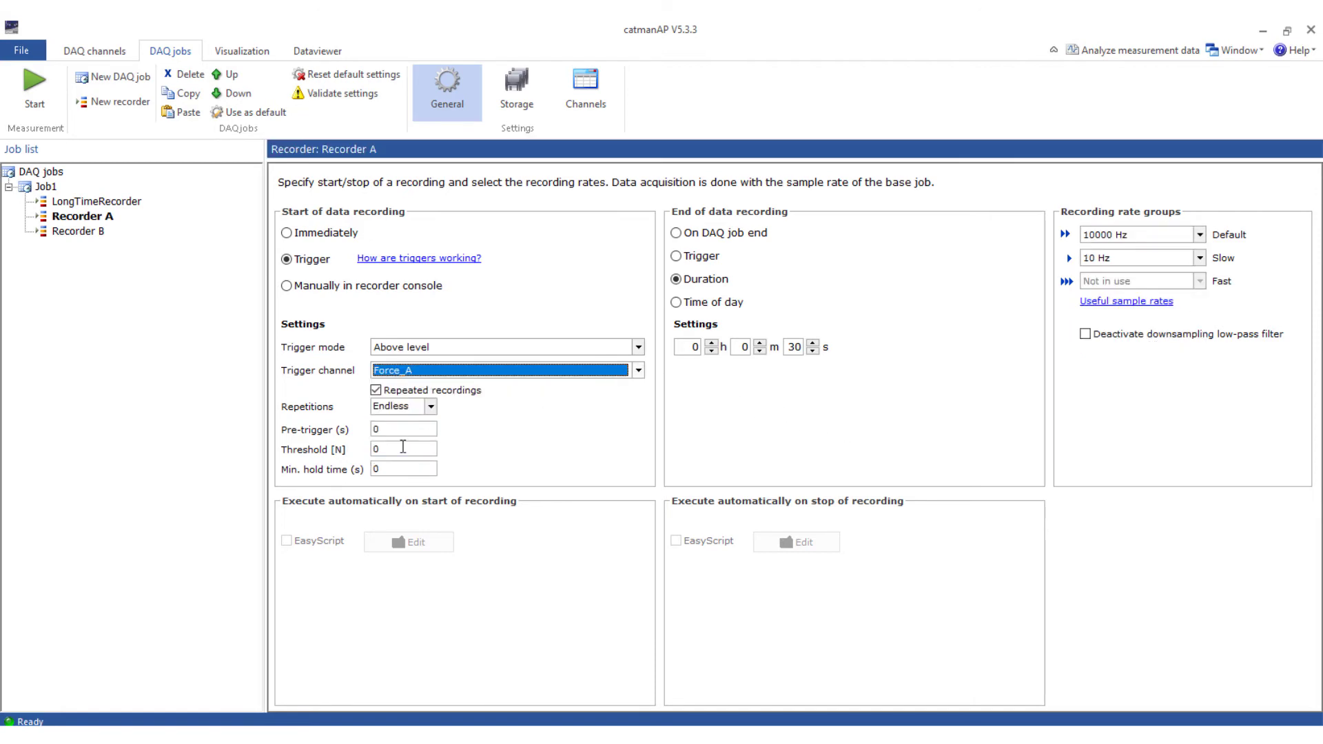
{"action": "left_click", "coordinate": [377, 450]}
{"action": "type", "text": "5"}
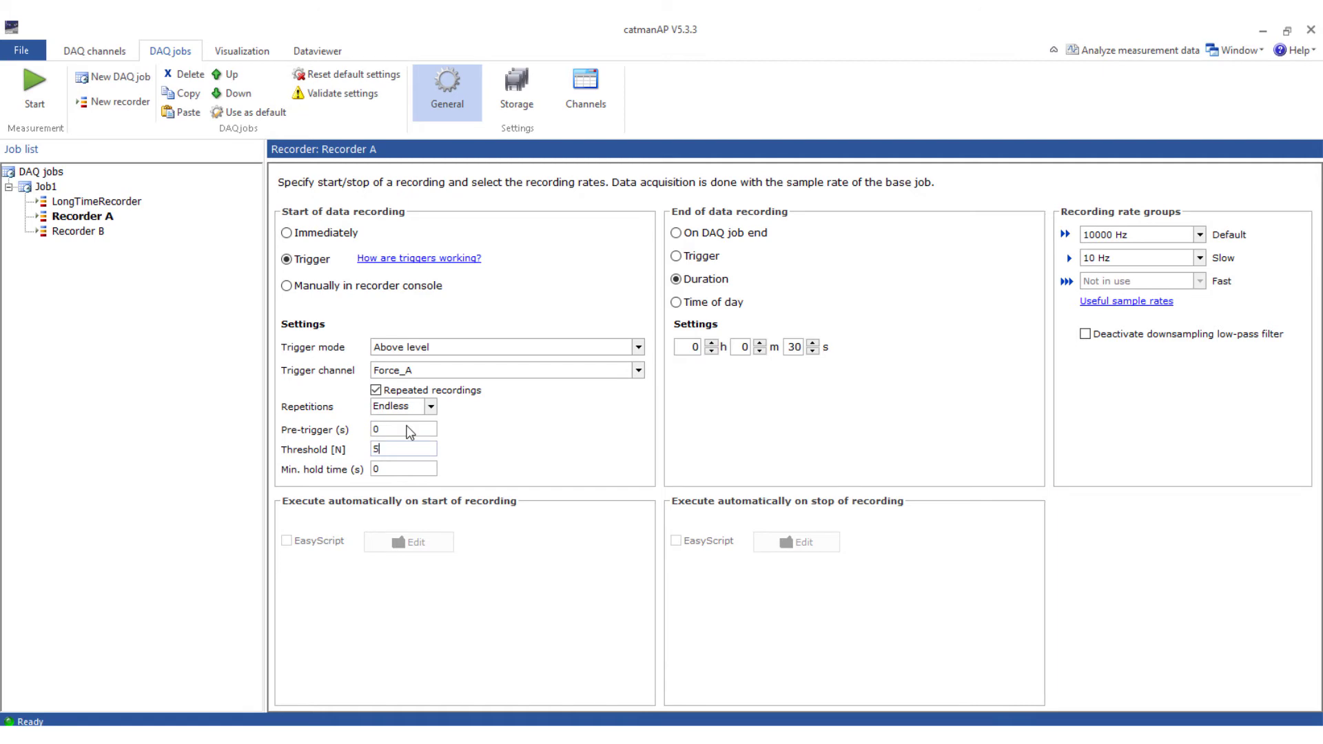
{"action": "left_click", "coordinate": [372, 429]}
{"action": "type", "text": "1"}
{"action": "left_click_drag", "start_coordinate": [786, 345], "coordinate": [810, 350]}
{"action": "type", "text": "4"}
{"action": "left_click", "coordinate": [78, 233]}
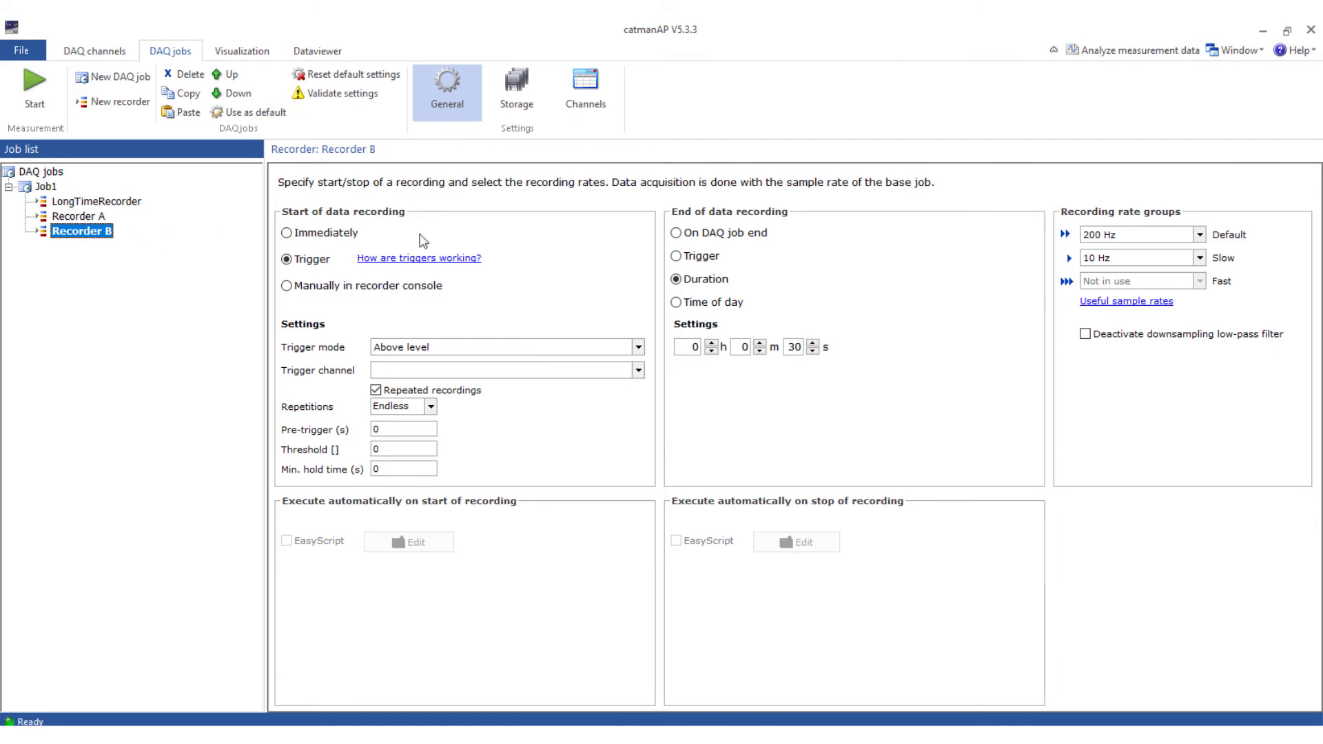
Set Recorder B's default recording rate to 10000 Hz.
{"action": "left_click", "coordinate": [1200, 235]}
{"action": "scroll", "coordinate": [1165, 310], "scroll_direction": "down", "scroll_amount": 3}
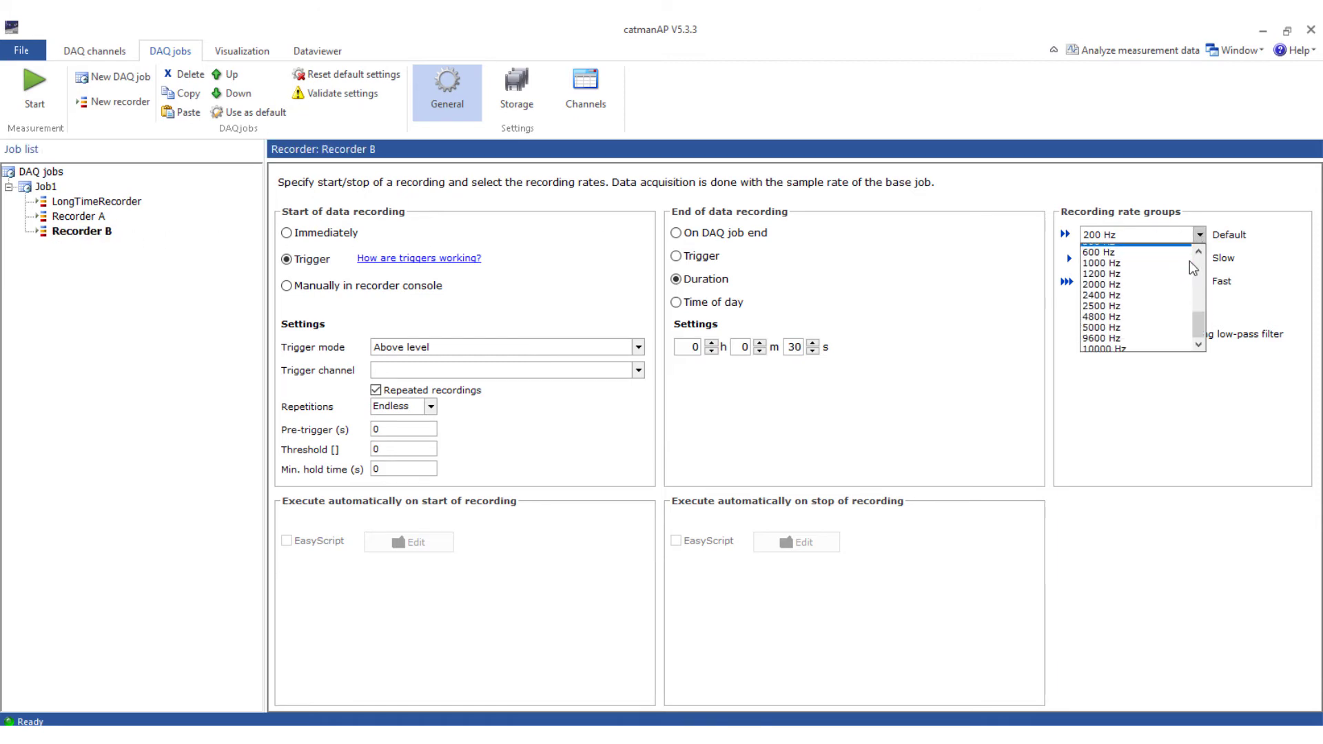
{"action": "left_click", "coordinate": [1157, 346]}
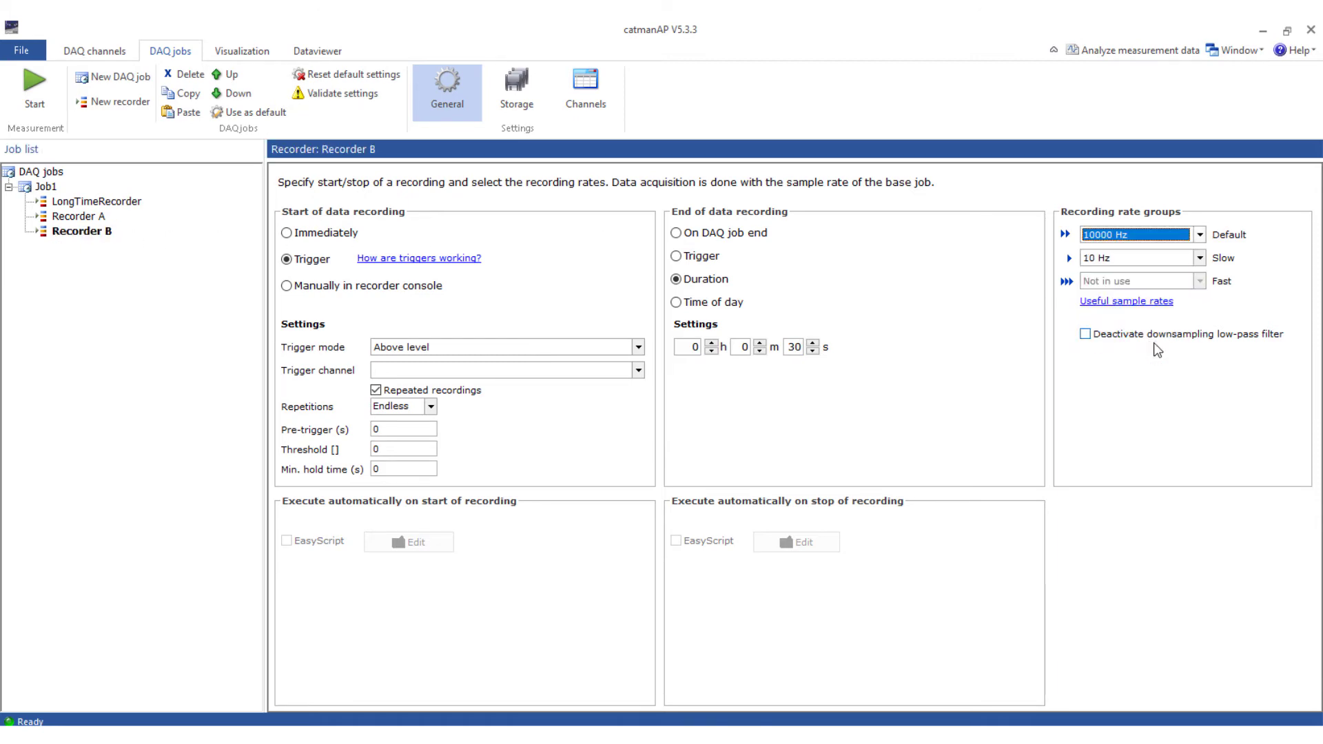
Trigger Recorder B on Force_B with threshold 5, 2 s pre-trigger and 3 s duration.
{"action": "left_click", "coordinate": [638, 371]}
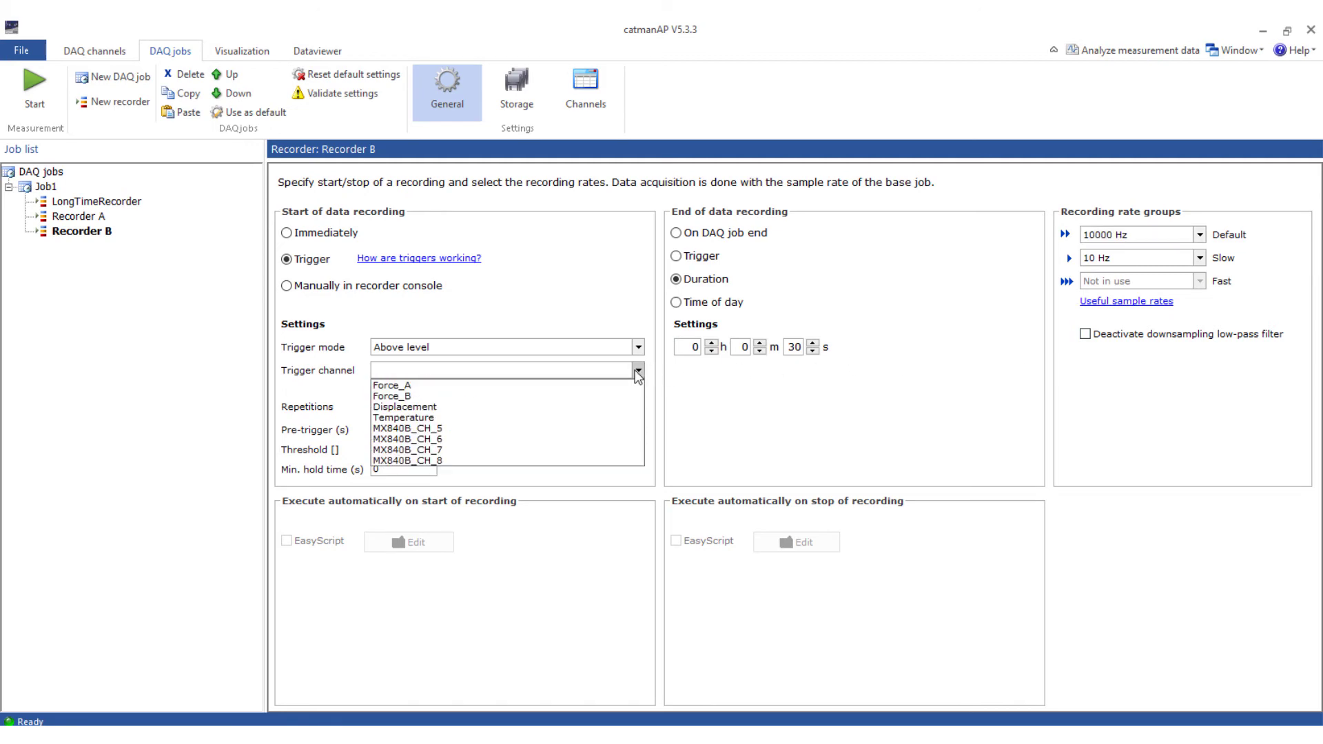
{"action": "left_click", "coordinate": [620, 384]}
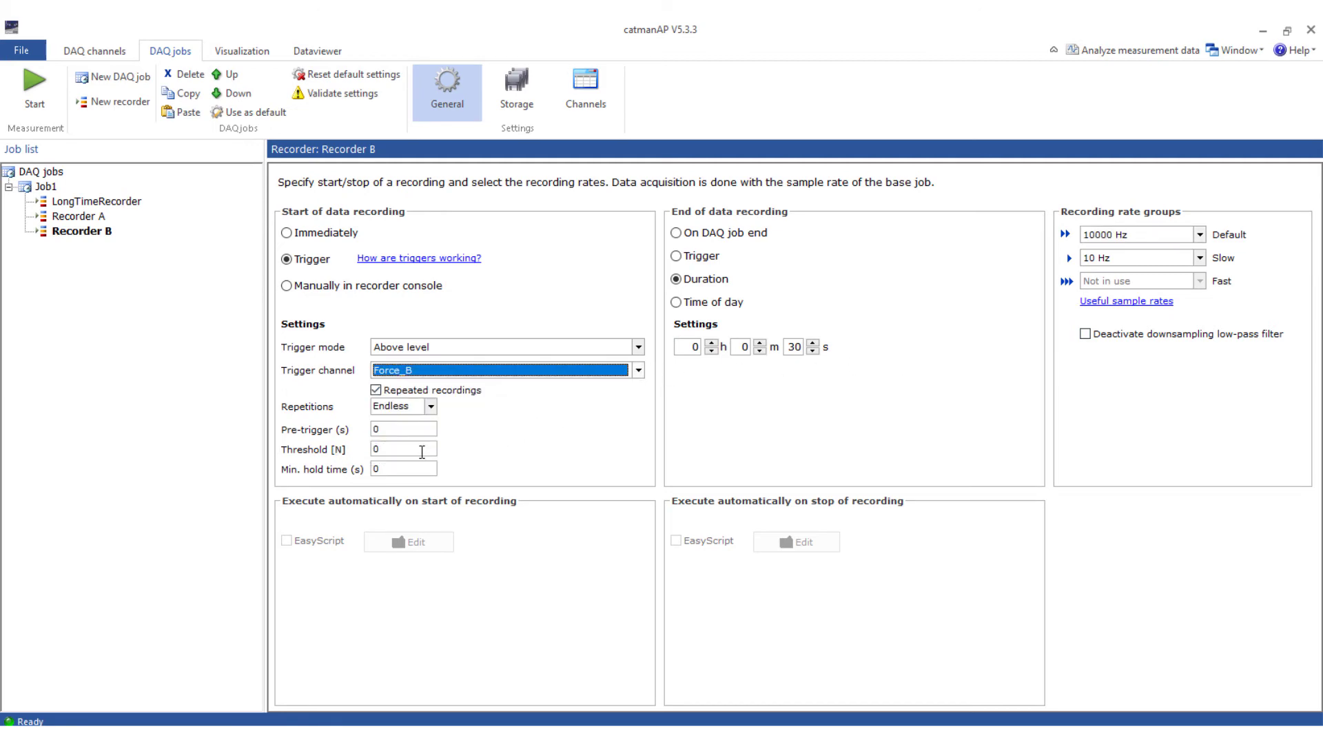
{"action": "left_click_drag", "start_coordinate": [419, 453], "coordinate": [380, 450]}
{"action": "type", "text": "5"}
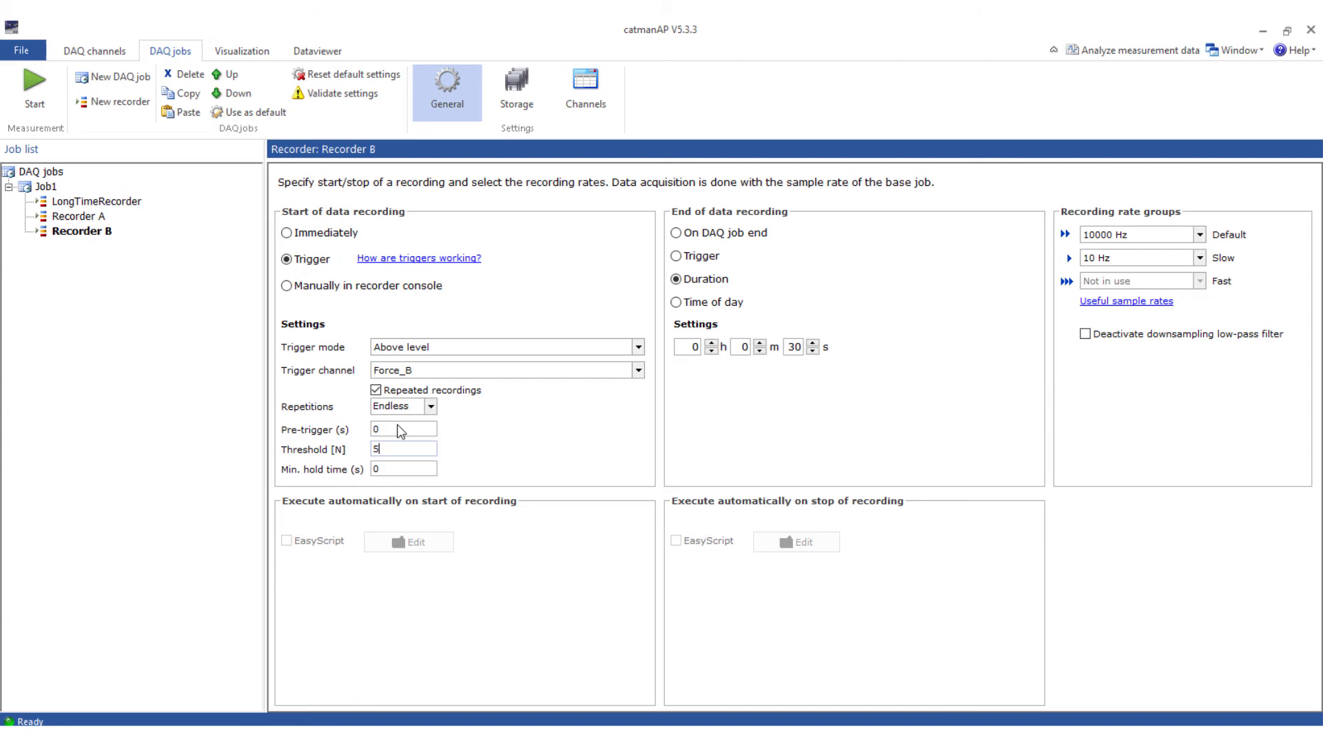
{"action": "double_click", "coordinate": [401, 430]}
{"action": "type", "text": "2"}
{"action": "double_click", "coordinate": [793, 348]}
{"action": "type", "text": "3"}
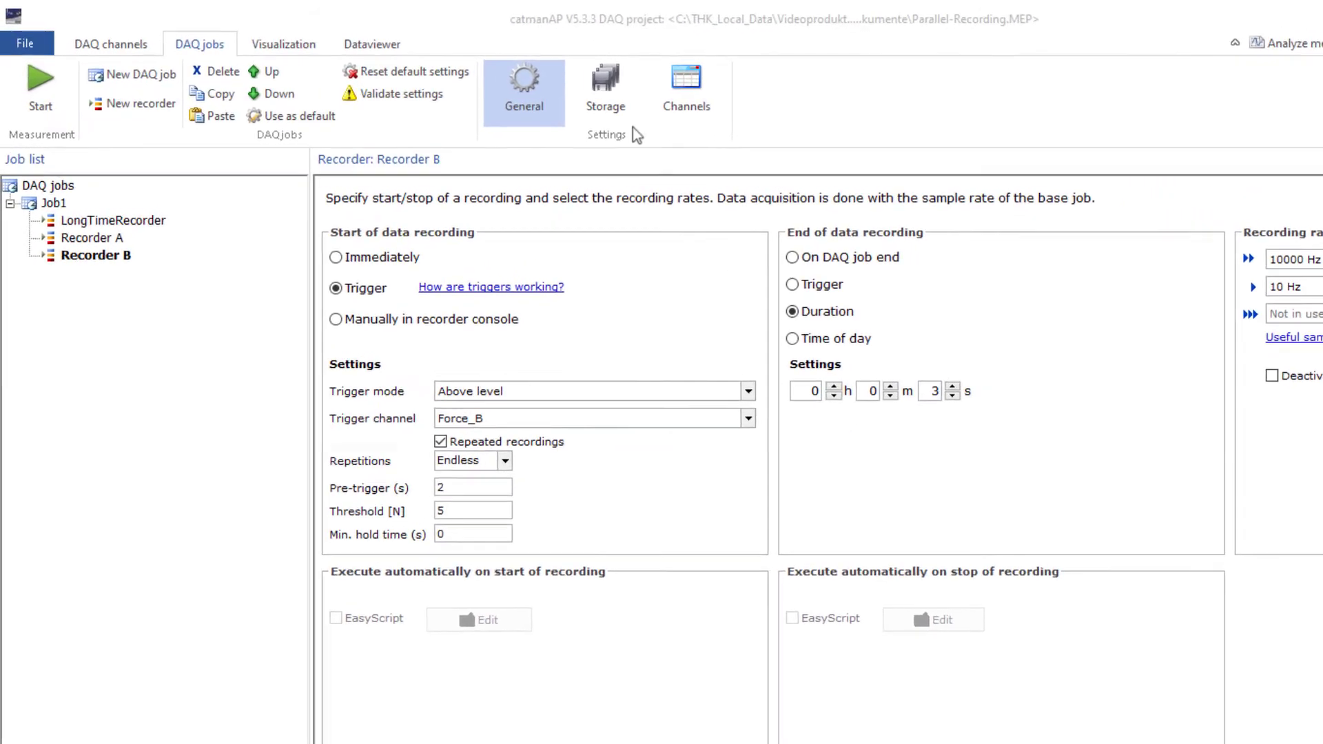
Check that all three recorders save to Demo-Recorder as %Job%_%DateTime%.bin.
{"action": "left_click", "coordinate": [517, 91]}
{"action": "left_click", "coordinate": [168, 230]}
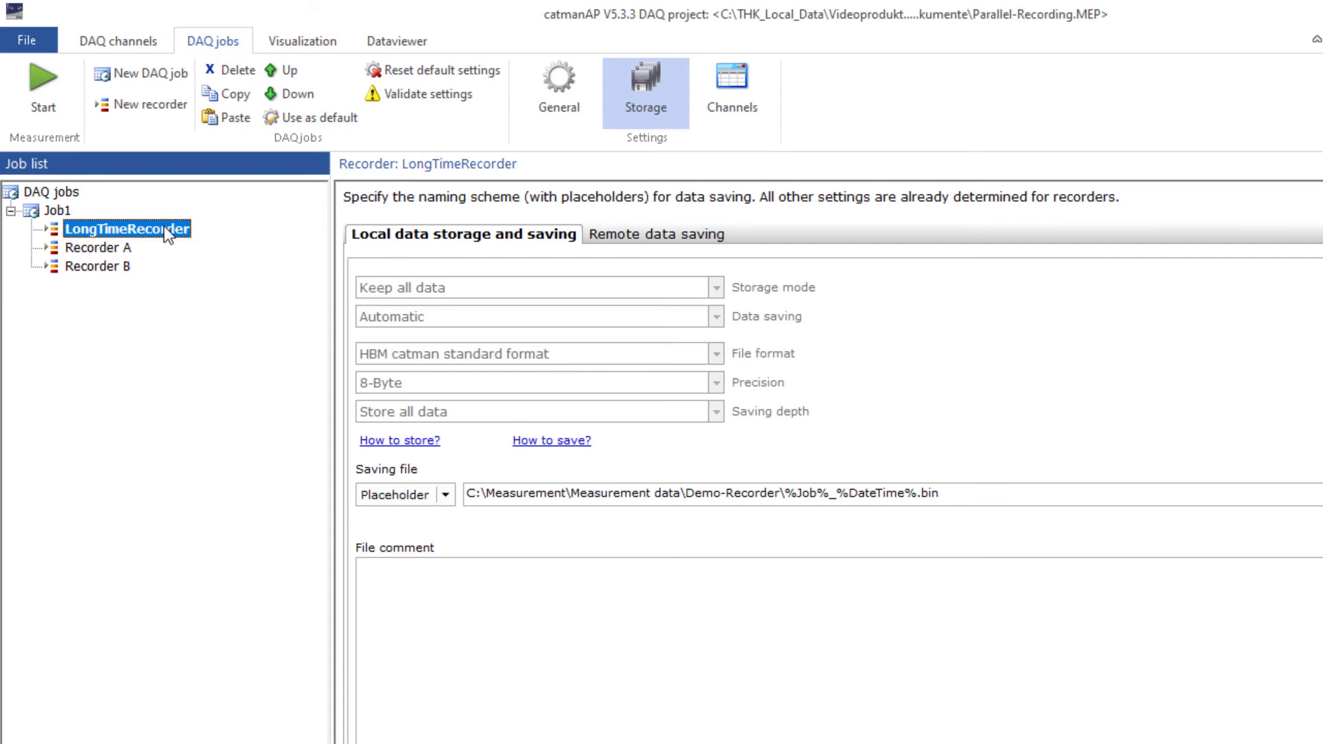
{"action": "left_click", "coordinate": [445, 496]}
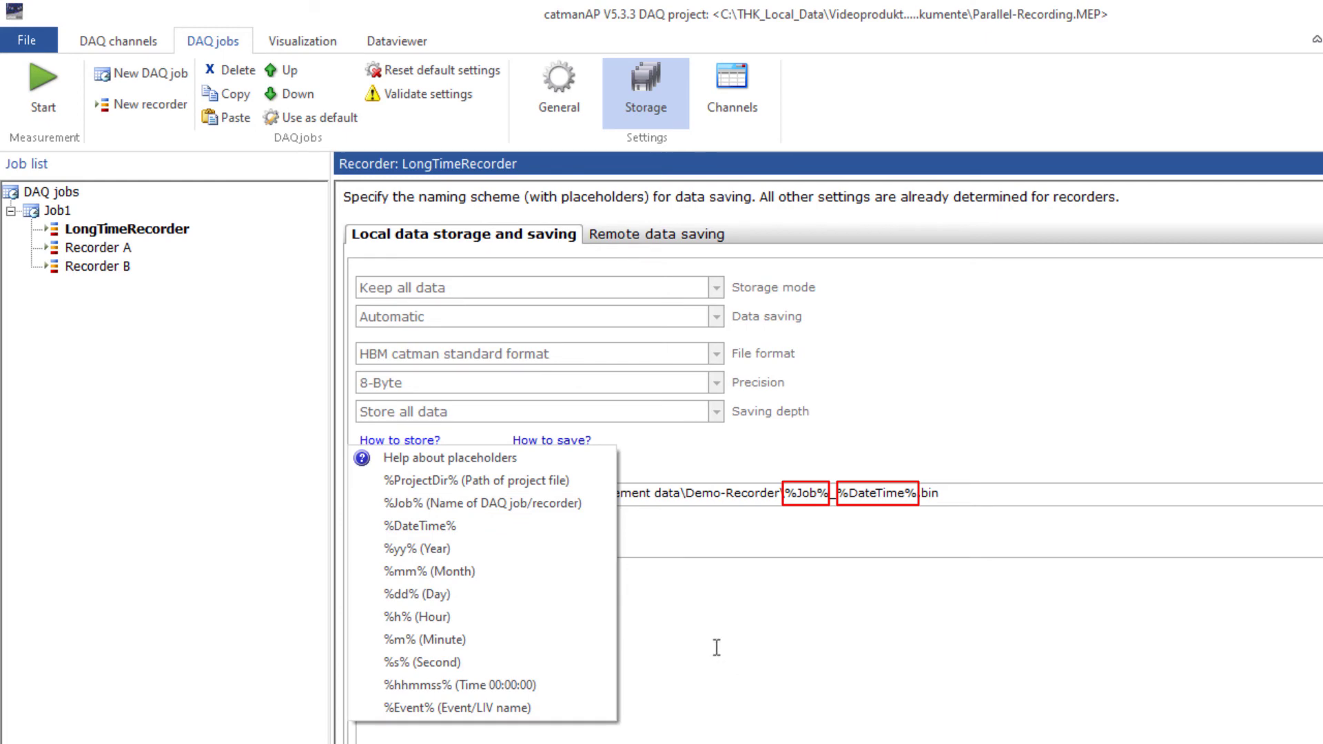
{"action": "left_click", "coordinate": [694, 635]}
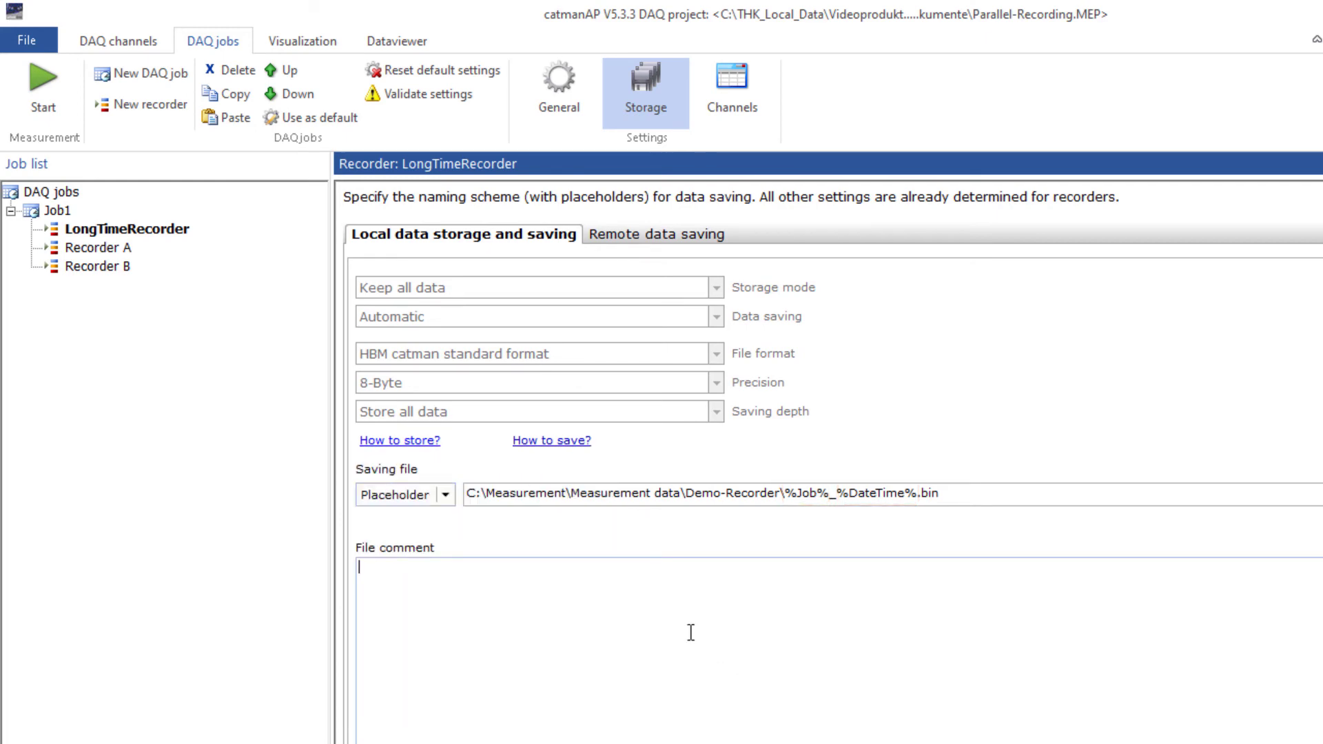
{"action": "left_click", "coordinate": [117, 250]}
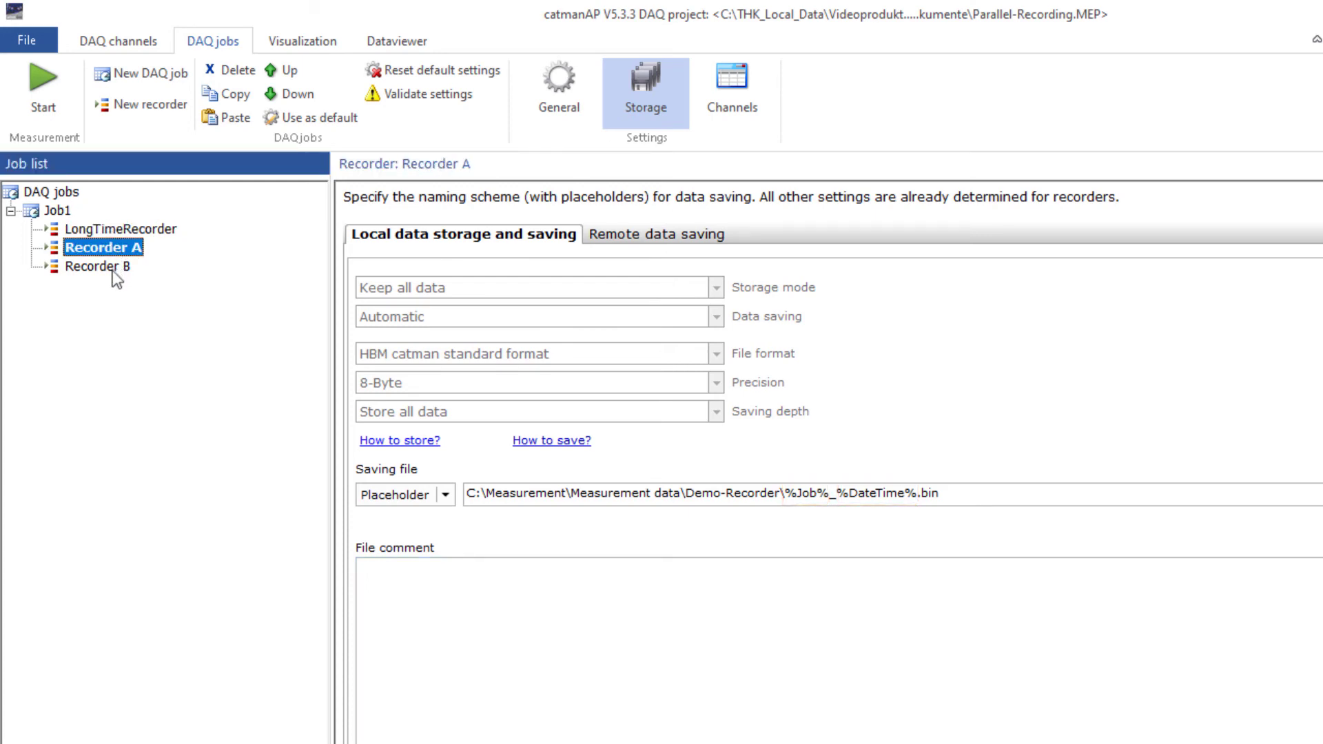
{"action": "left_click", "coordinate": [113, 273]}
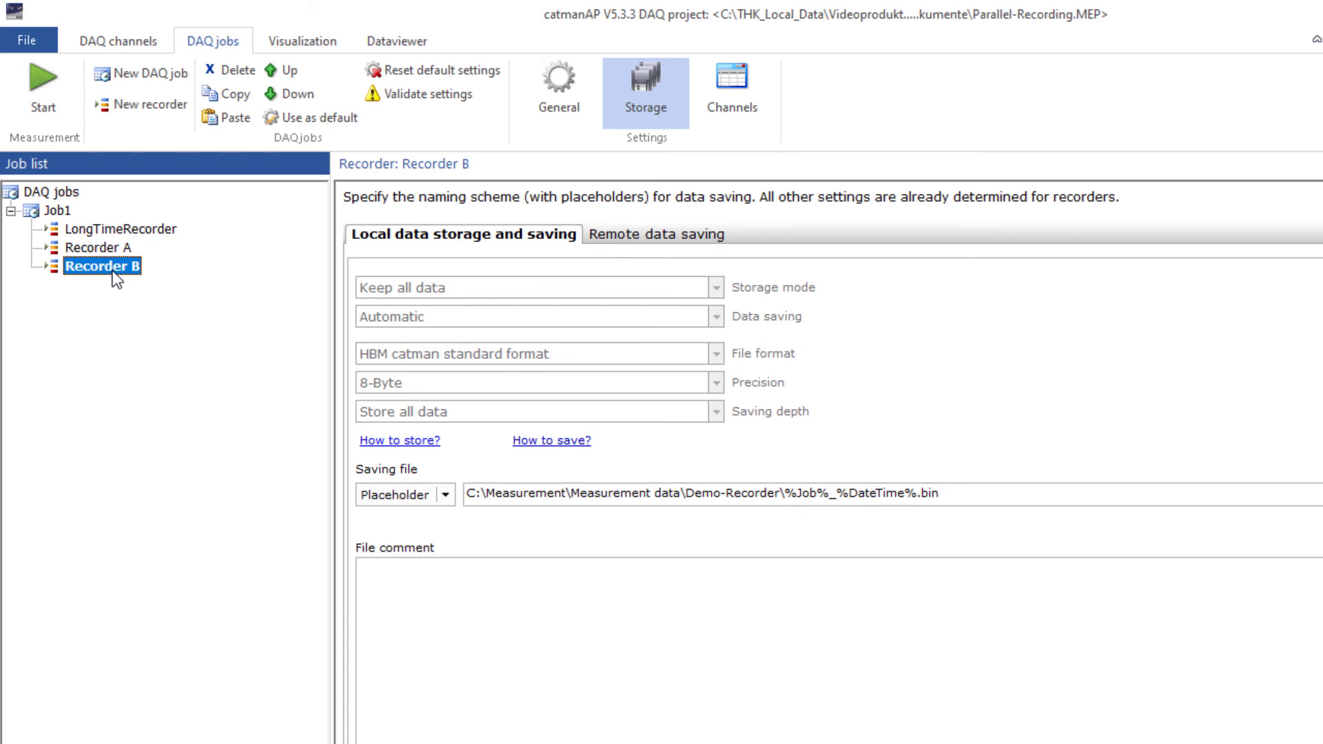
Deactivate Force_B for Recorder A and Force_A for Recorder B, then show the Force_A/Force_B chart.
{"action": "left_click", "coordinate": [732, 99]}
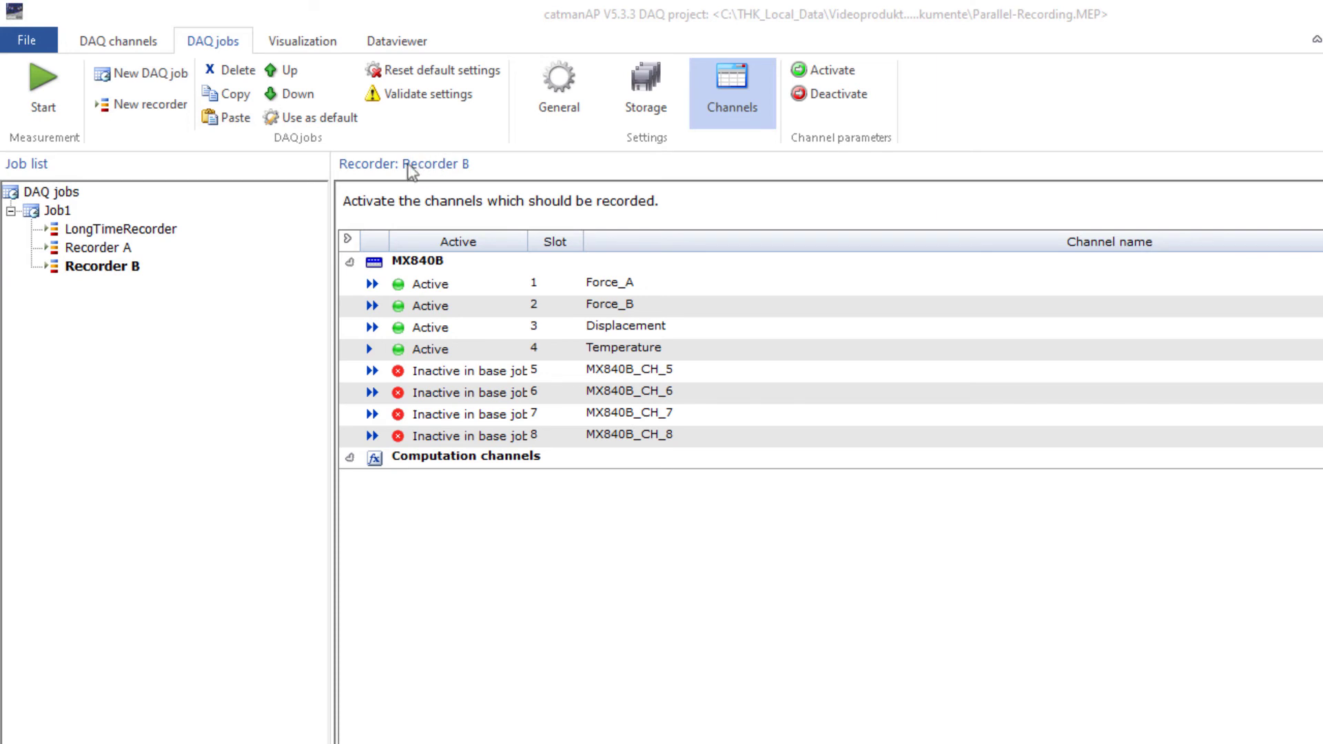
{"action": "left_click", "coordinate": [127, 250]}
{"action": "left_click", "coordinate": [417, 307]}
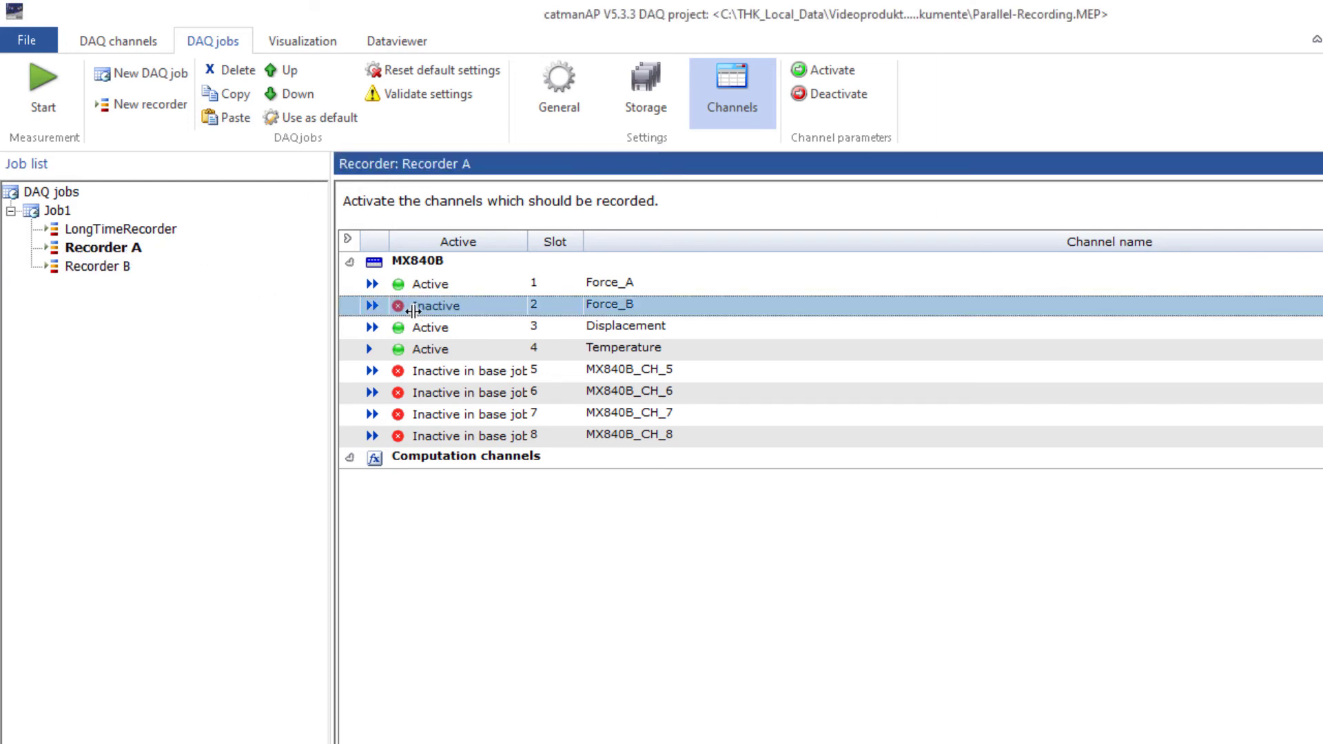
{"action": "left_click", "coordinate": [121, 269]}
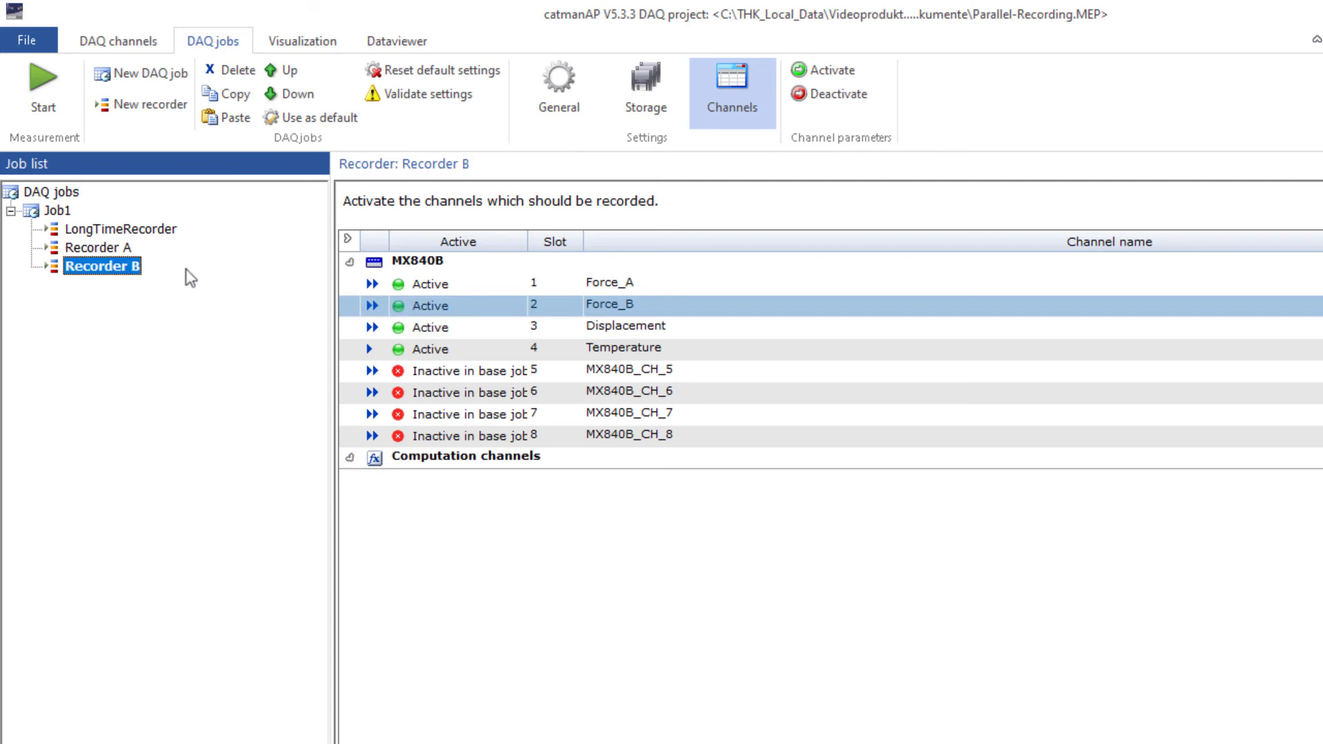
{"action": "left_click", "coordinate": [429, 288]}
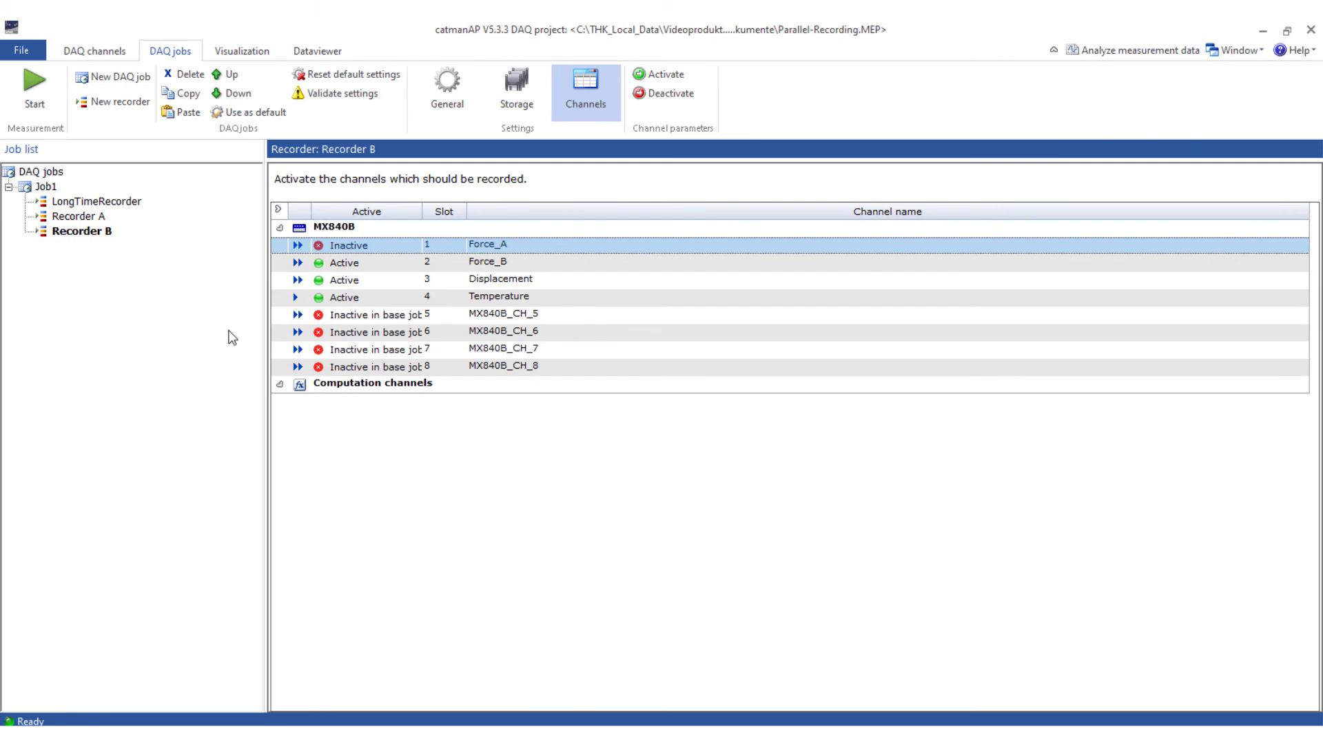
{"action": "left_click", "coordinate": [224, 54]}
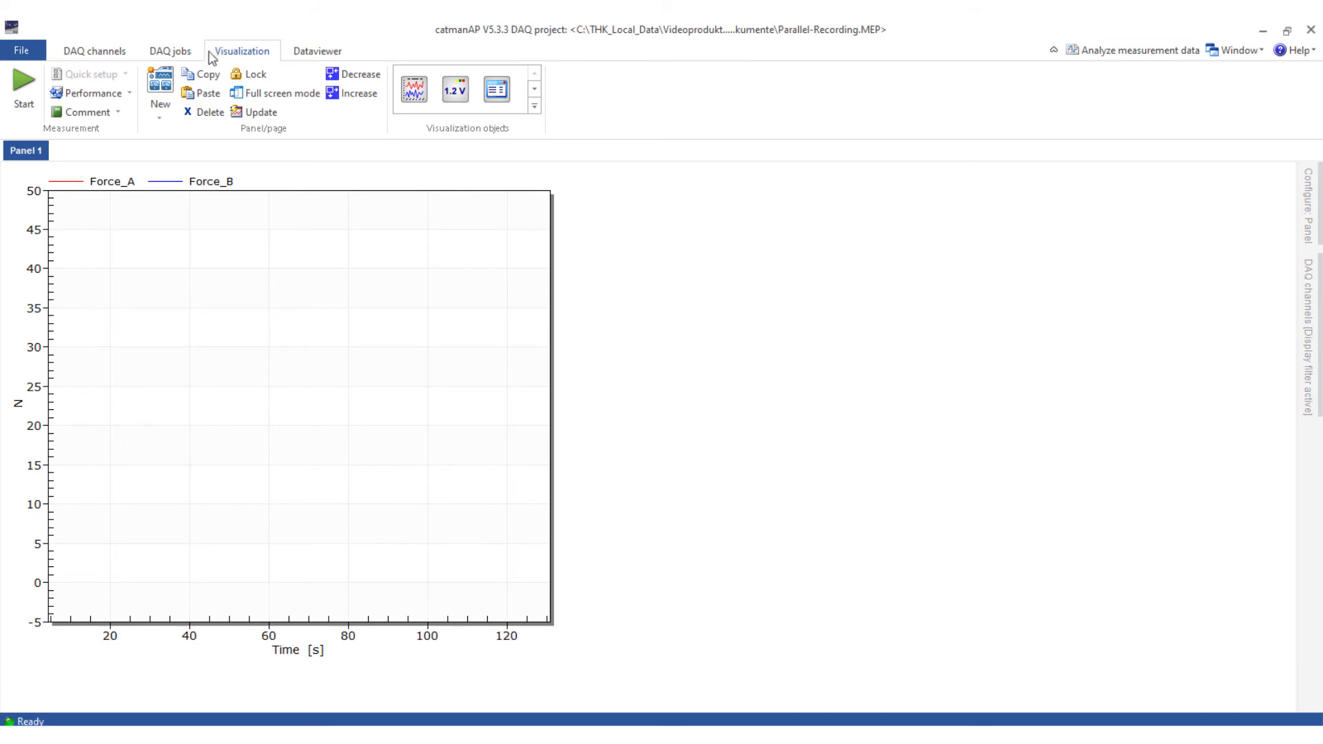
Start the DAQ job so LongTimeRecorder records while Recorders A and B await triggers.
{"action": "left_click", "coordinate": [24, 86]}
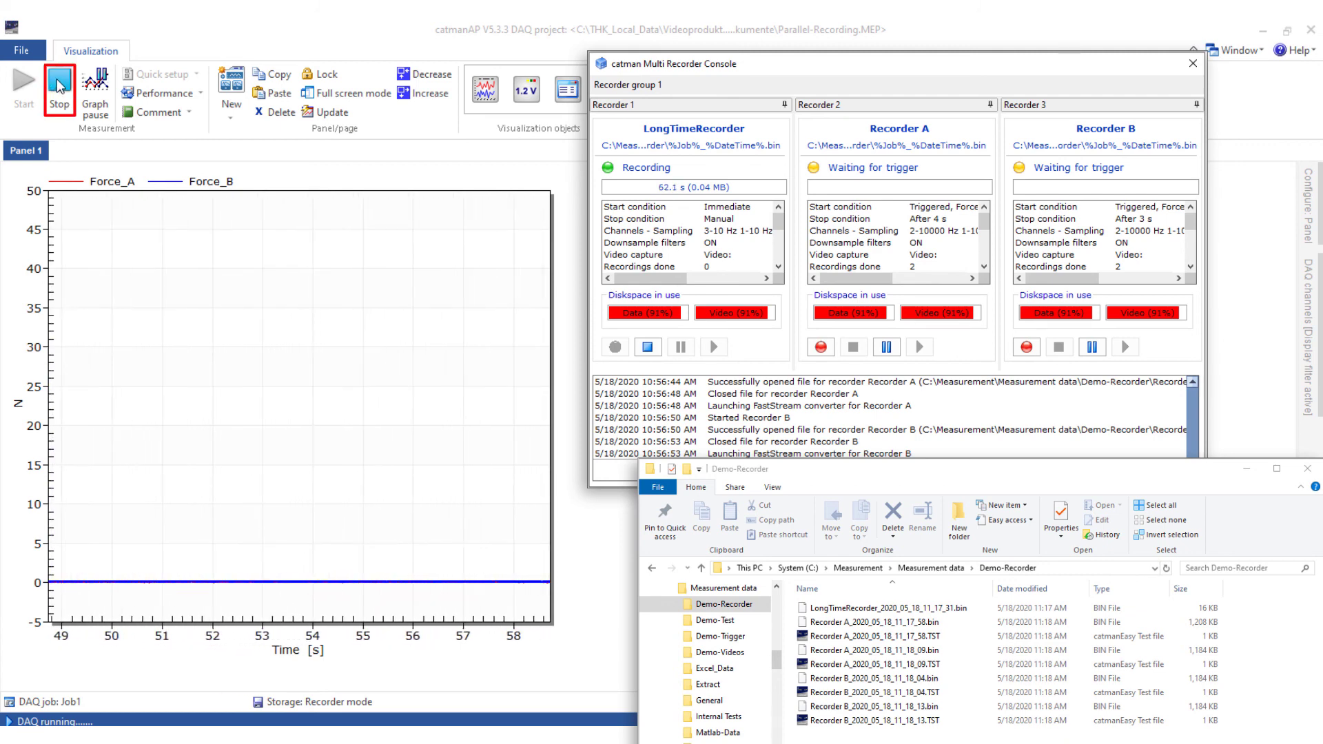
Stop the DAQ job, leaving LongTimeRecorder's .bin and .TST files in Demo-Recorder.
{"action": "left_click", "coordinate": [58, 83]}
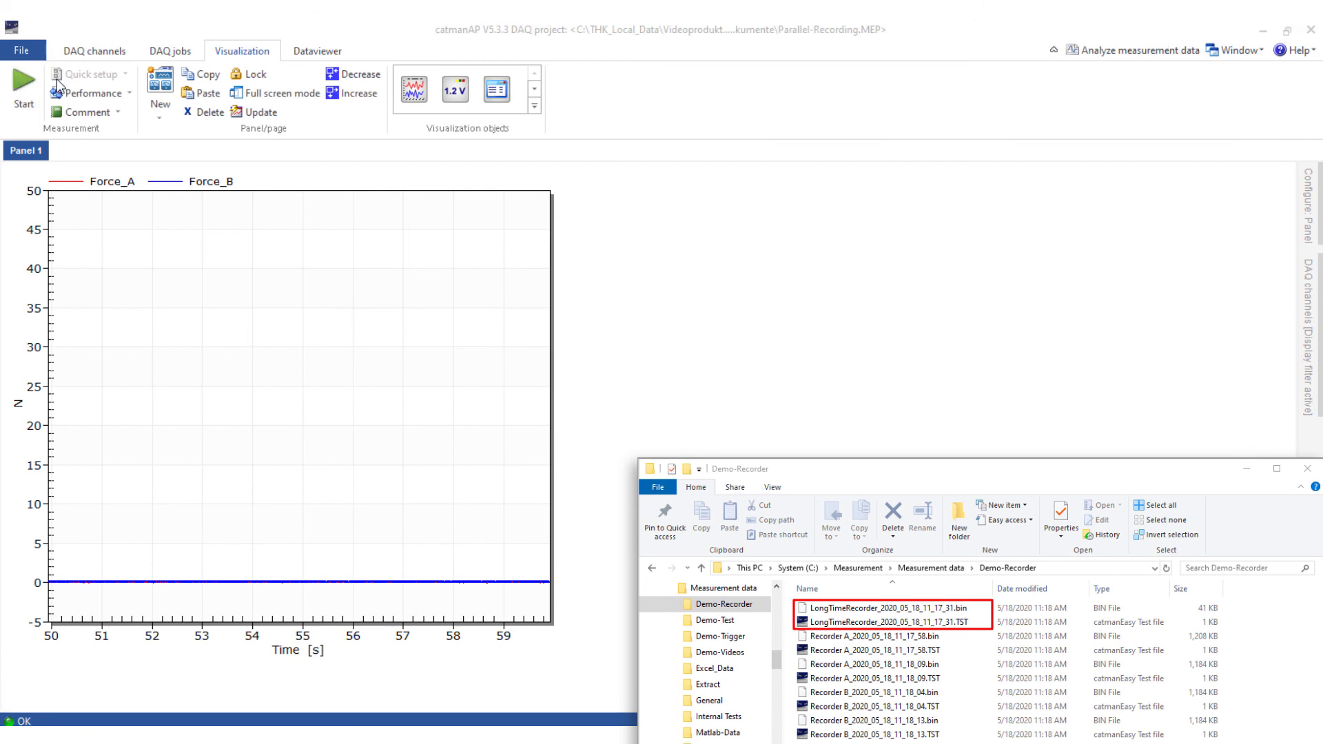